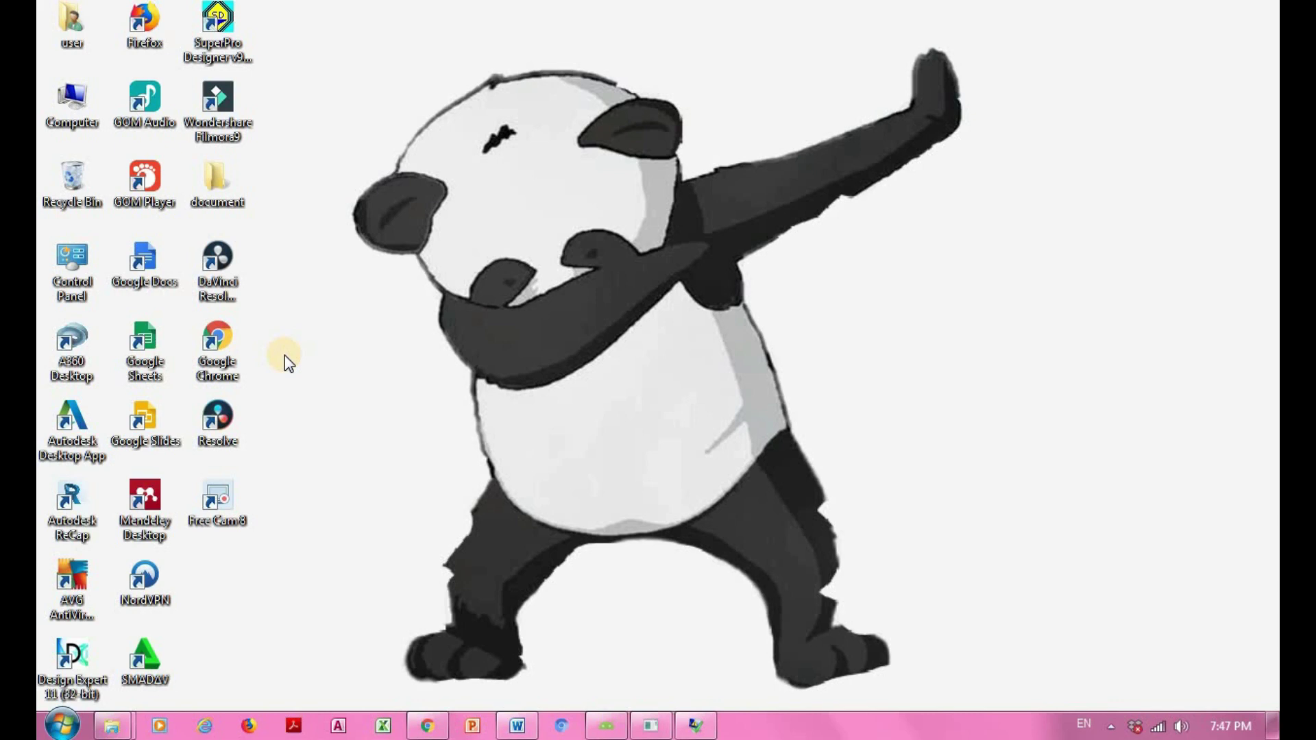
- Launch Design-Expert 11 from its desktop shortcut and start a new design
right_click(77, 651)
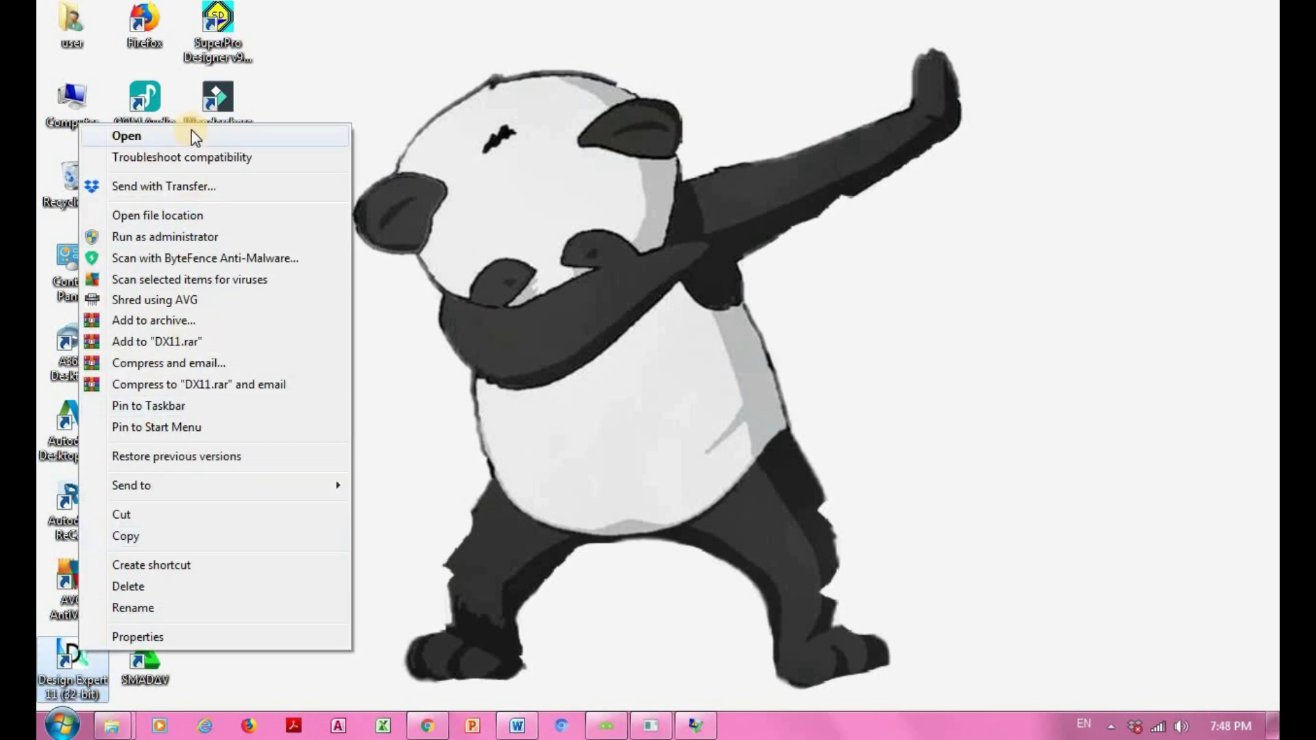
click(273, 134)
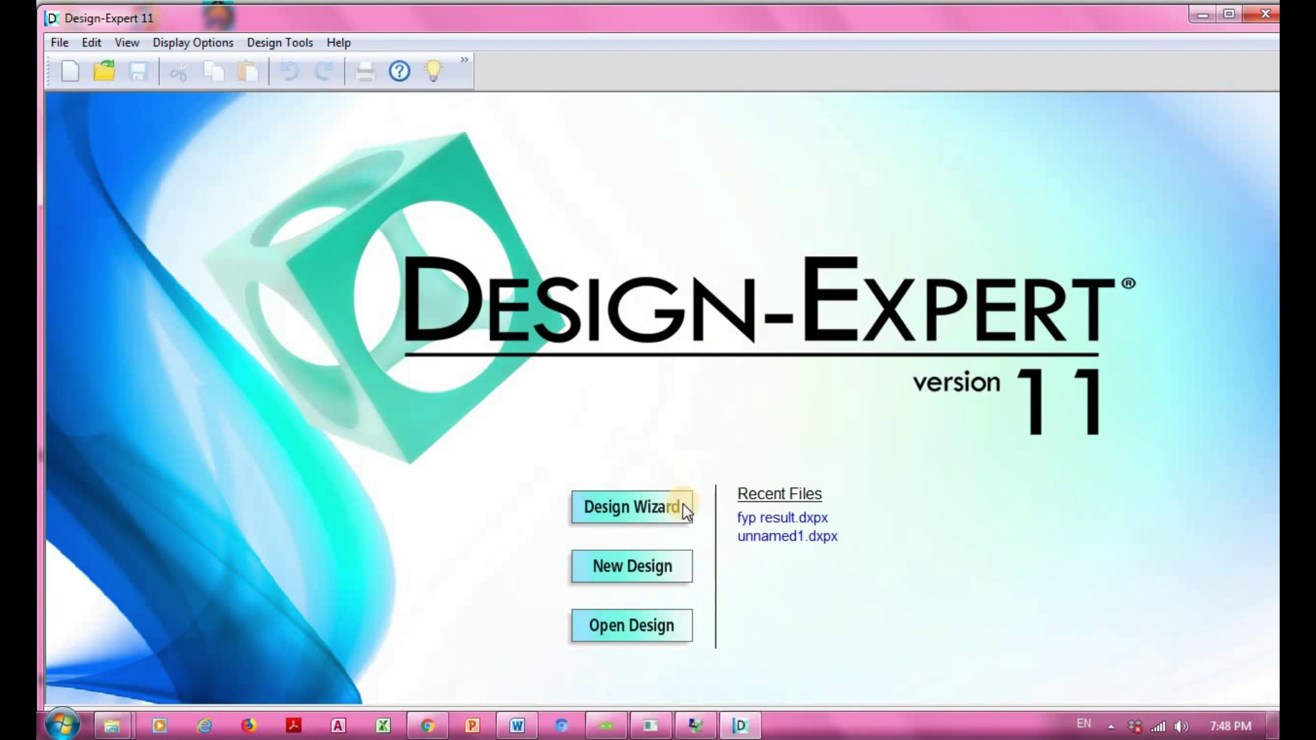
click(629, 566)
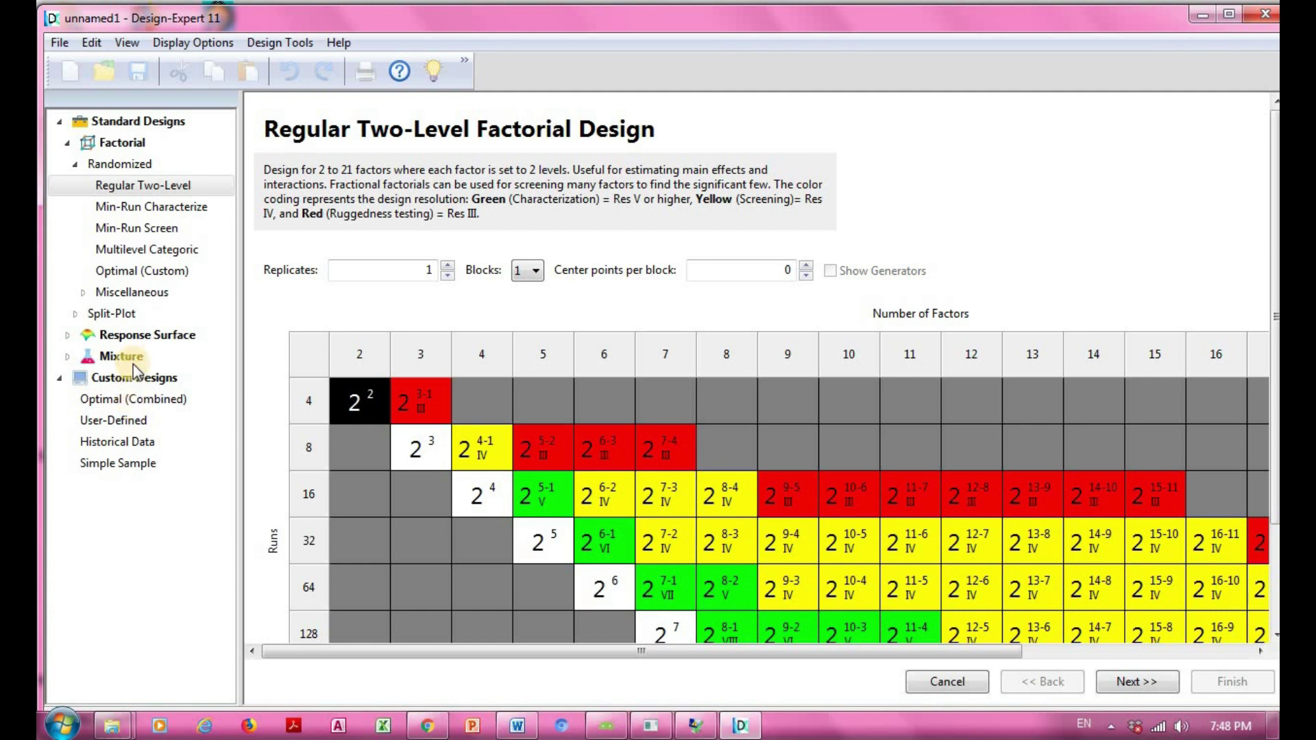
- Choose the Response Surface Central Composite design after comparing Box-Behnken and Optimal (Custom)
click(162, 336)
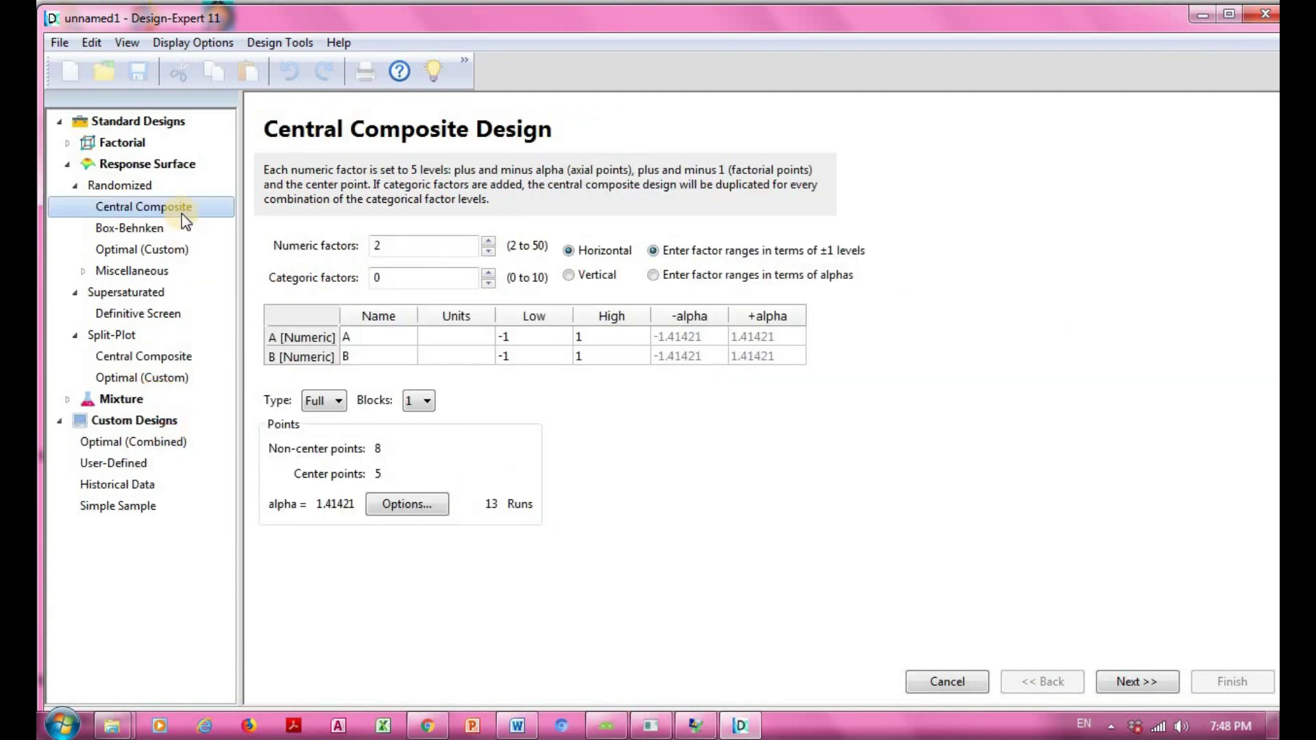
click(133, 232)
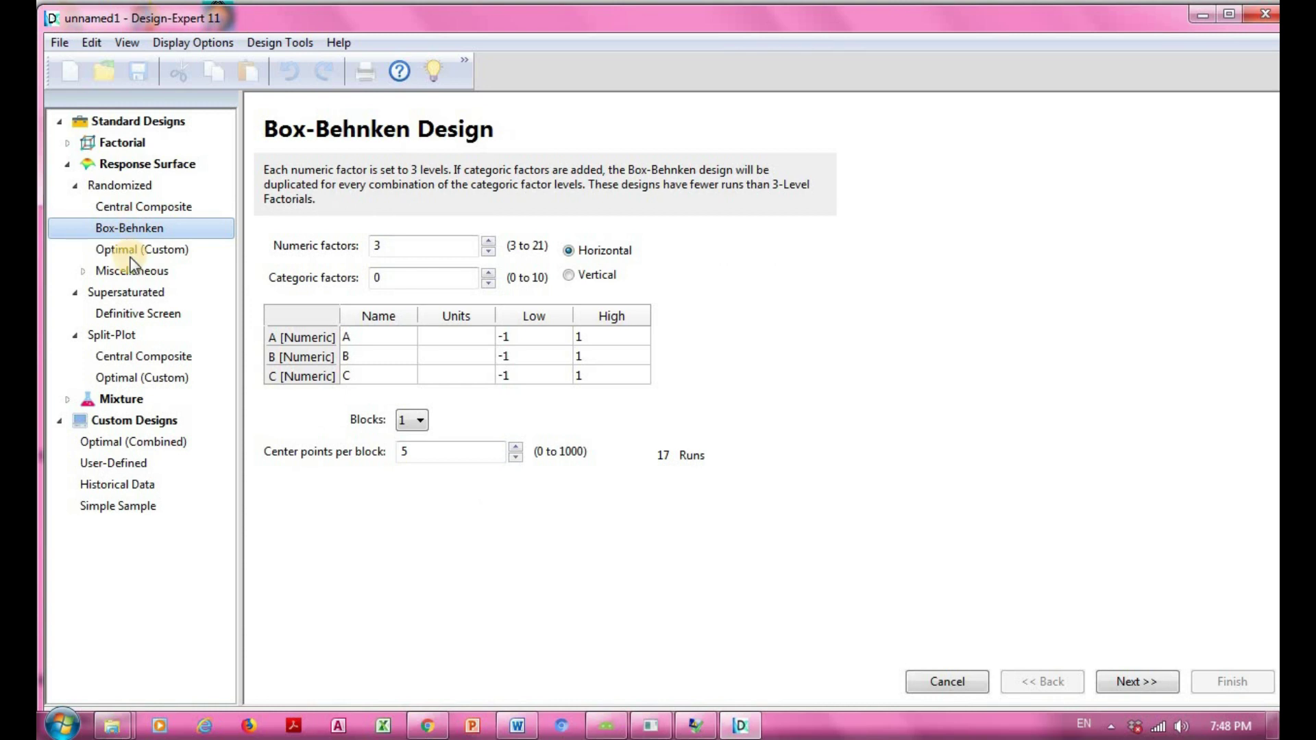
click(131, 251)
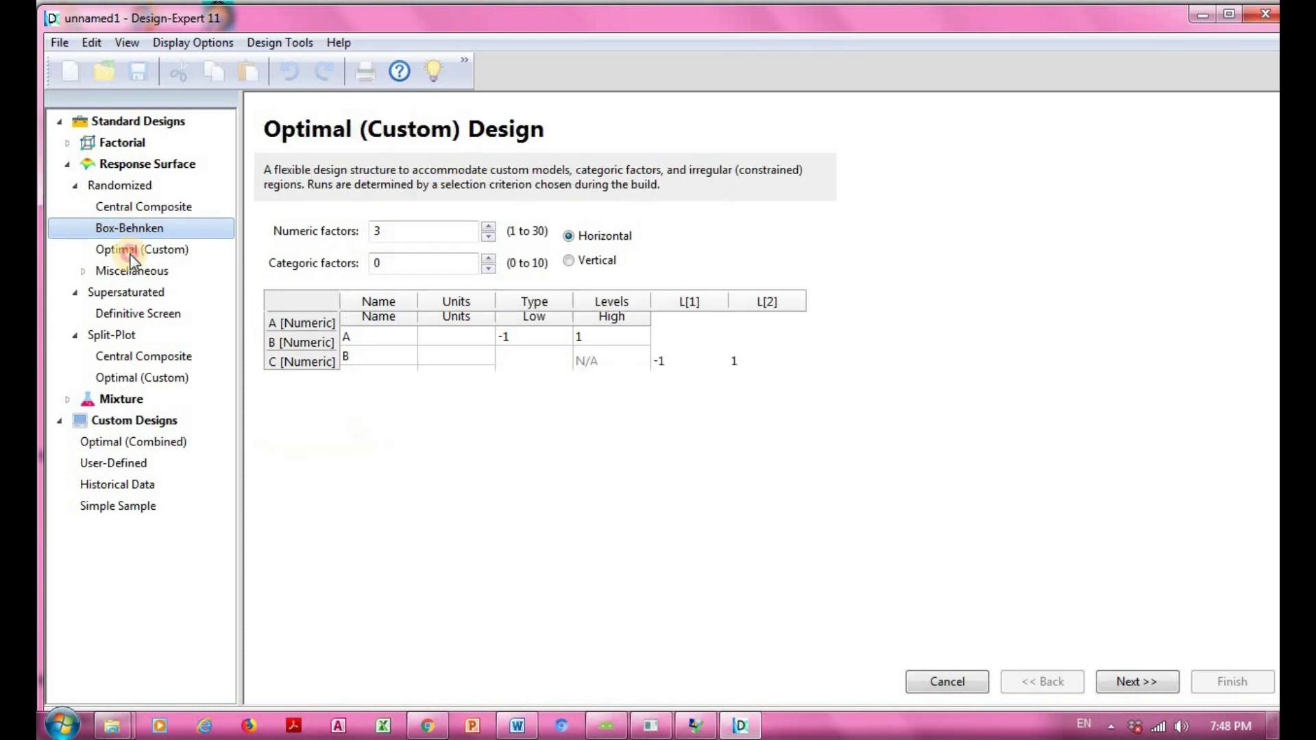
click(137, 206)
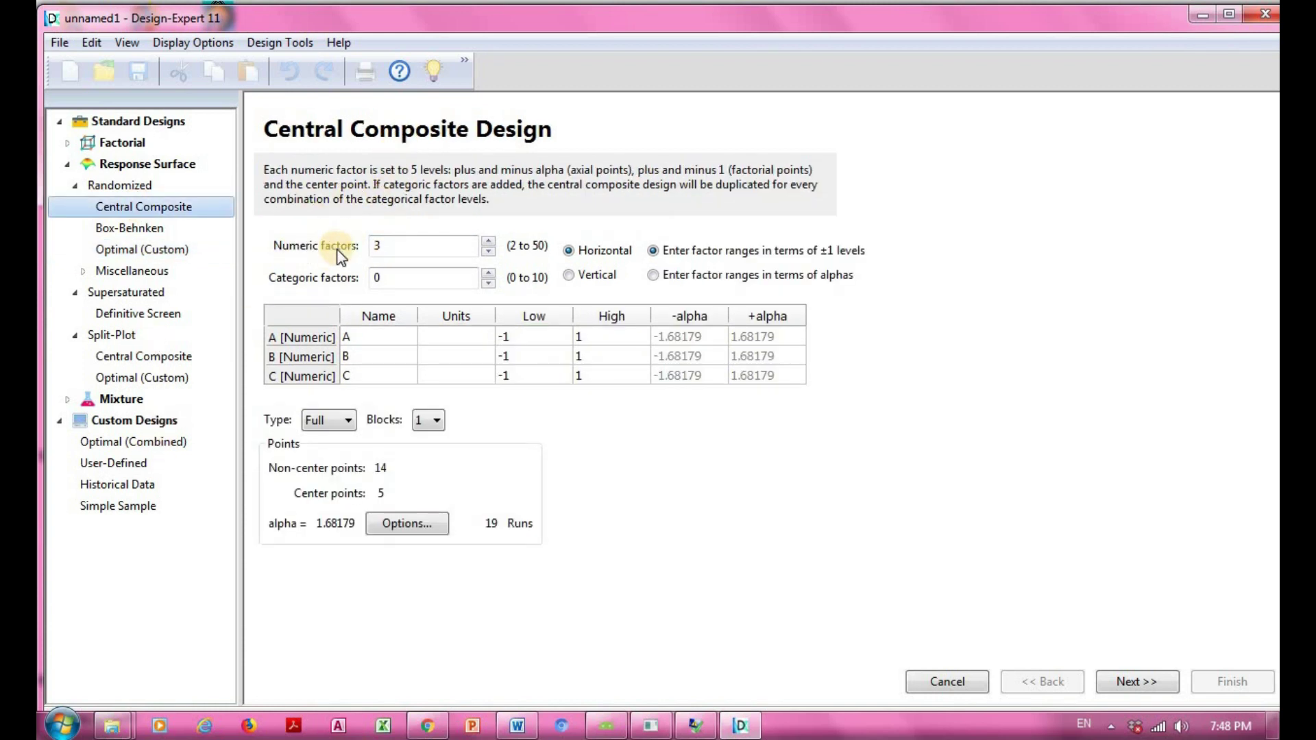
- Rename numeric factors A, B and C to temperature, molar ratio and catalyst
click(411, 246)
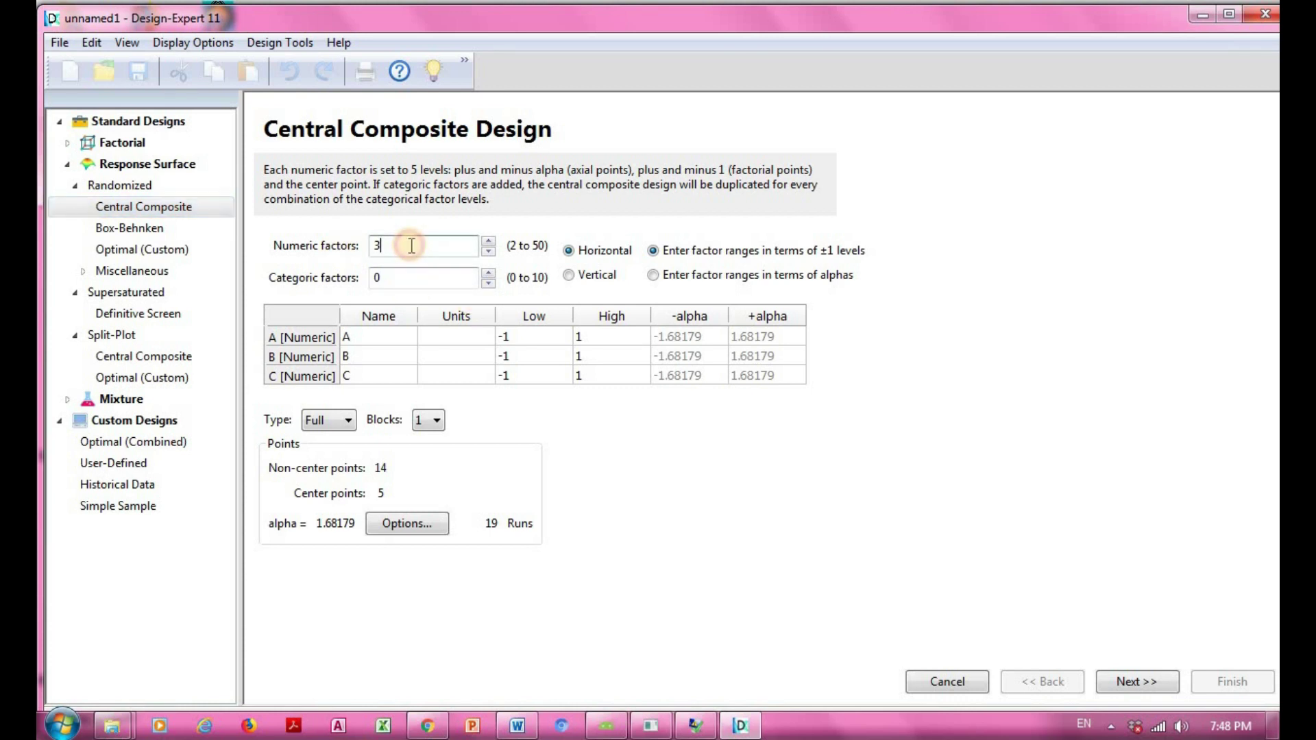
click(385, 284)
click(353, 337)
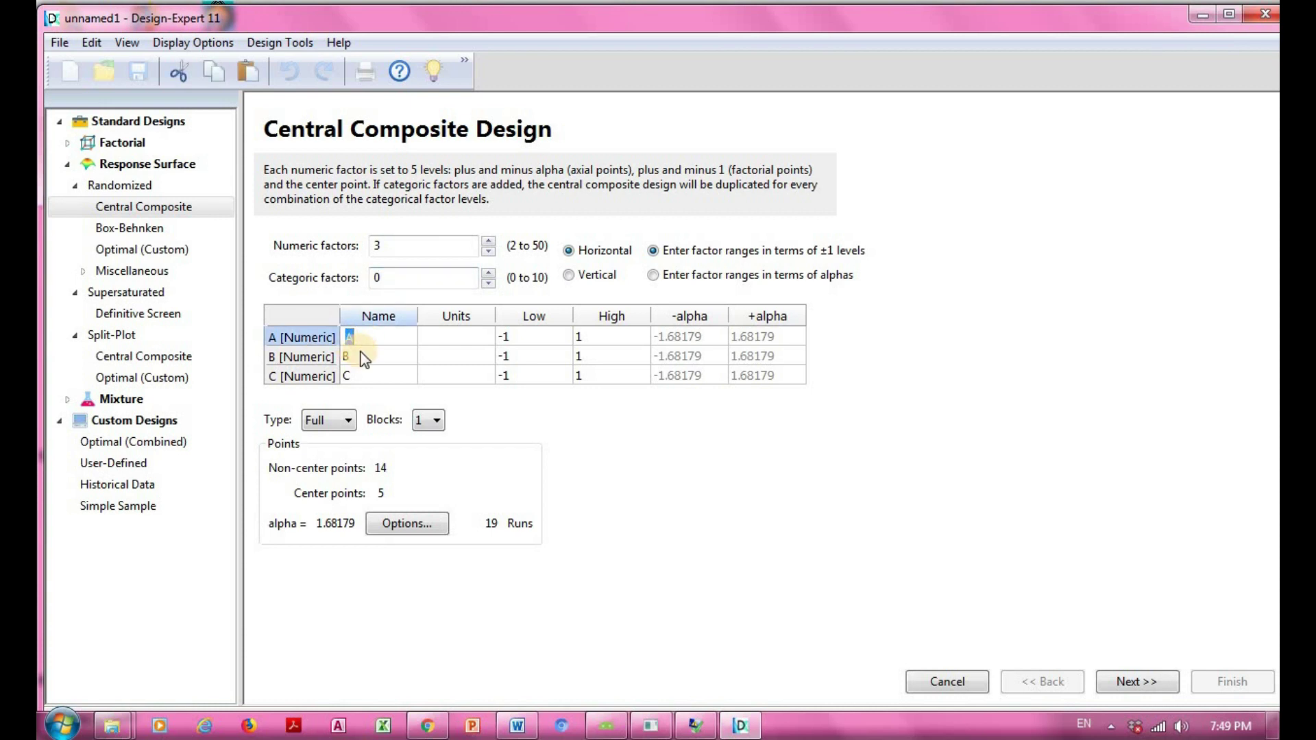
text(temperature)
click(386, 355)
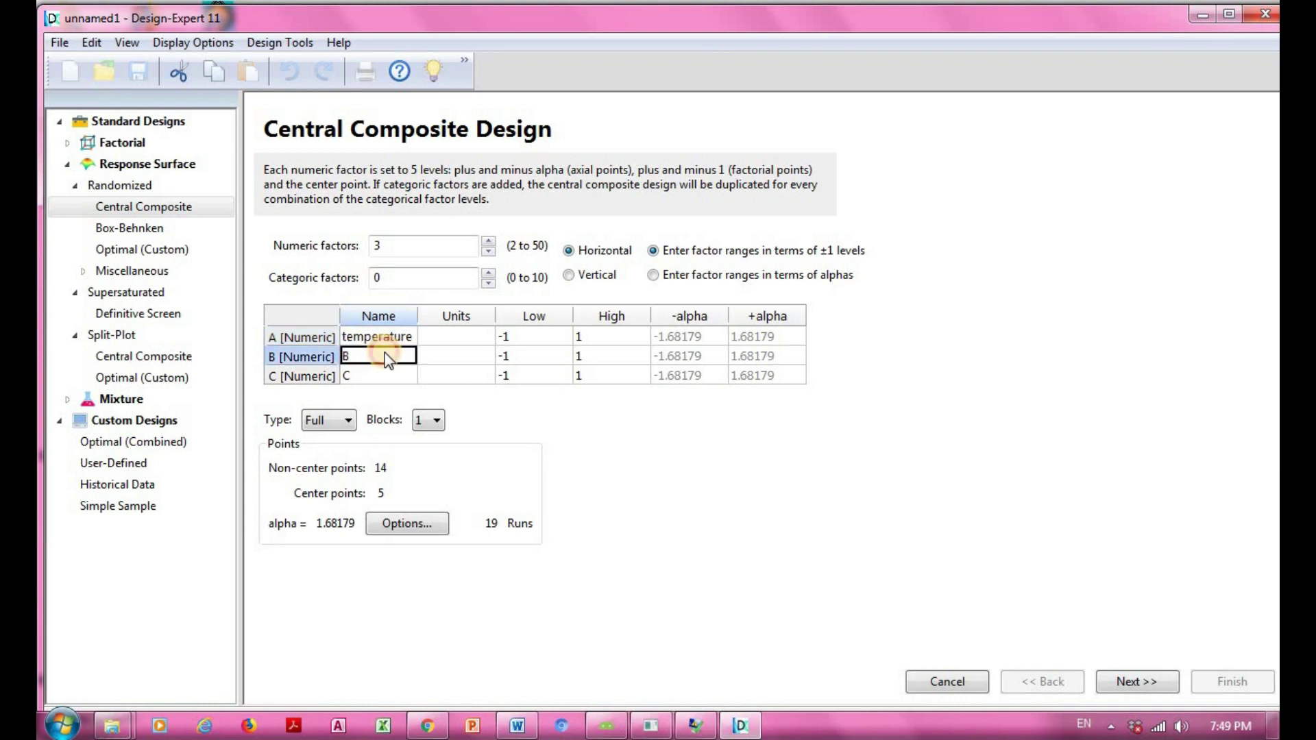
text(molar ratio)
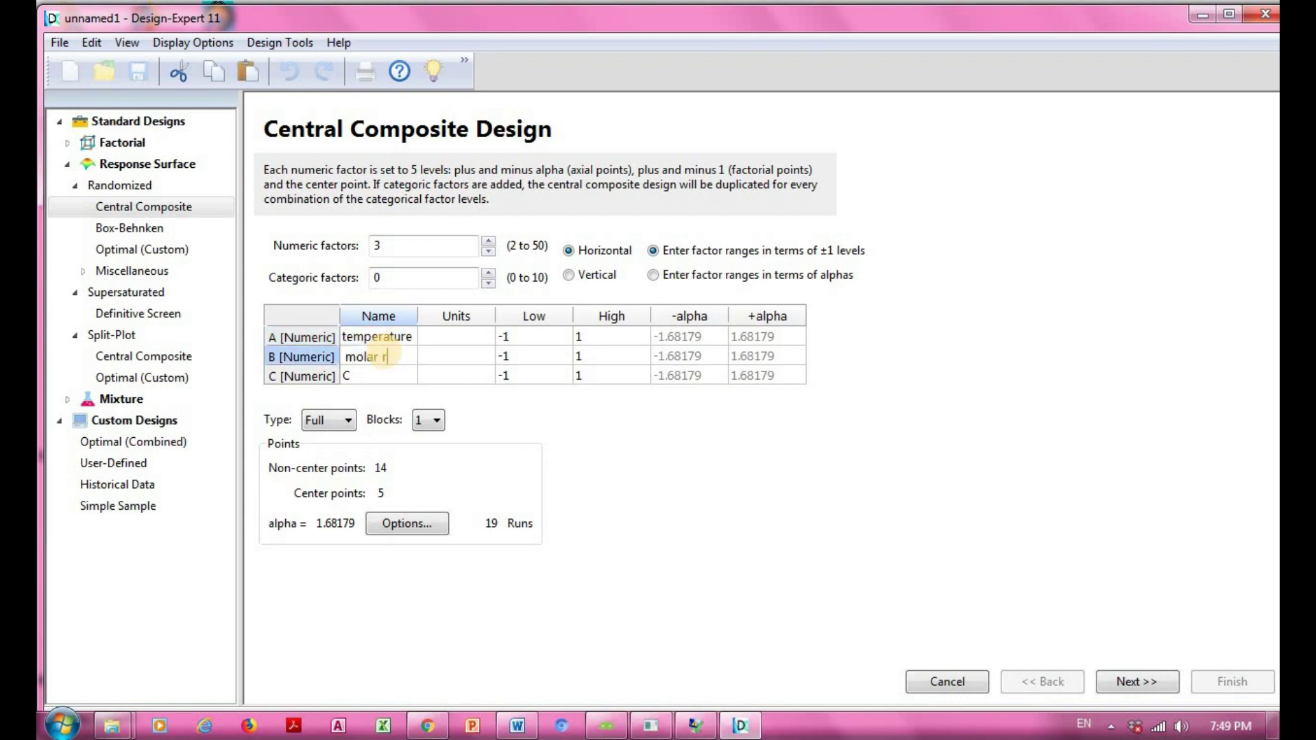
click(364, 375)
text(c)
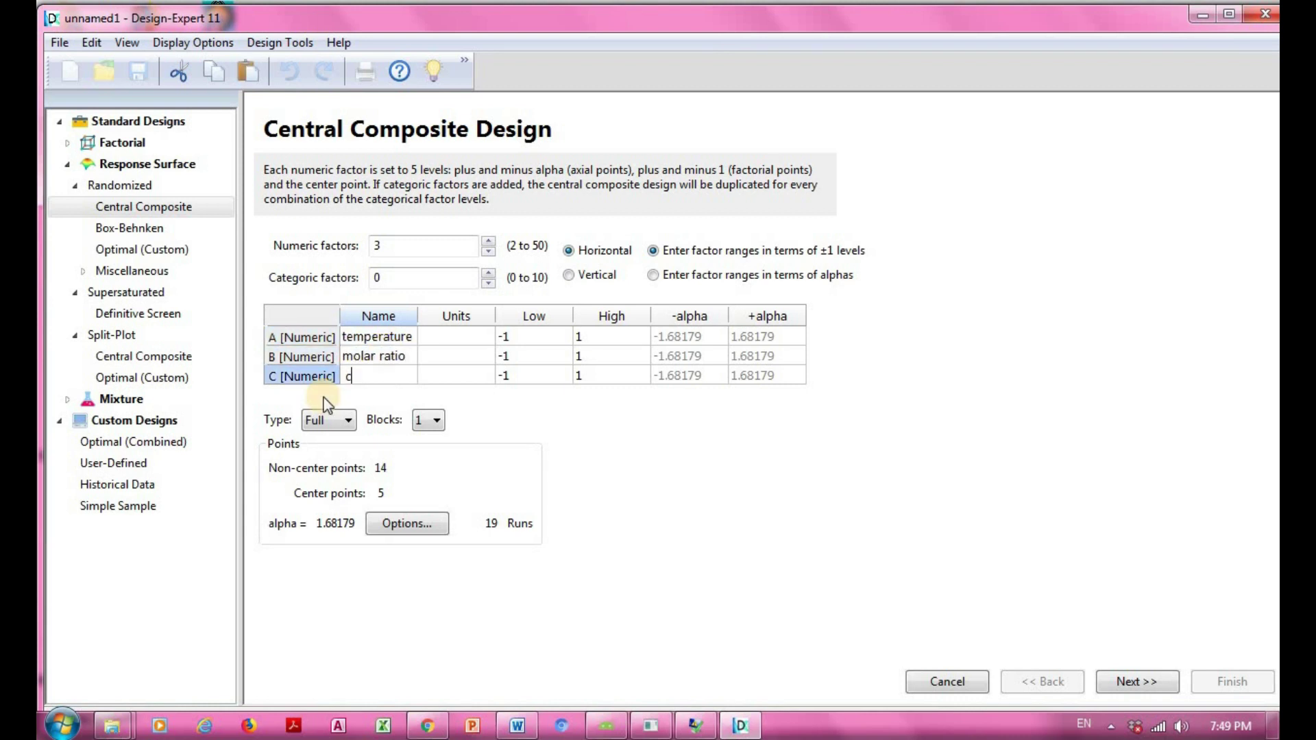
text(atalyst)
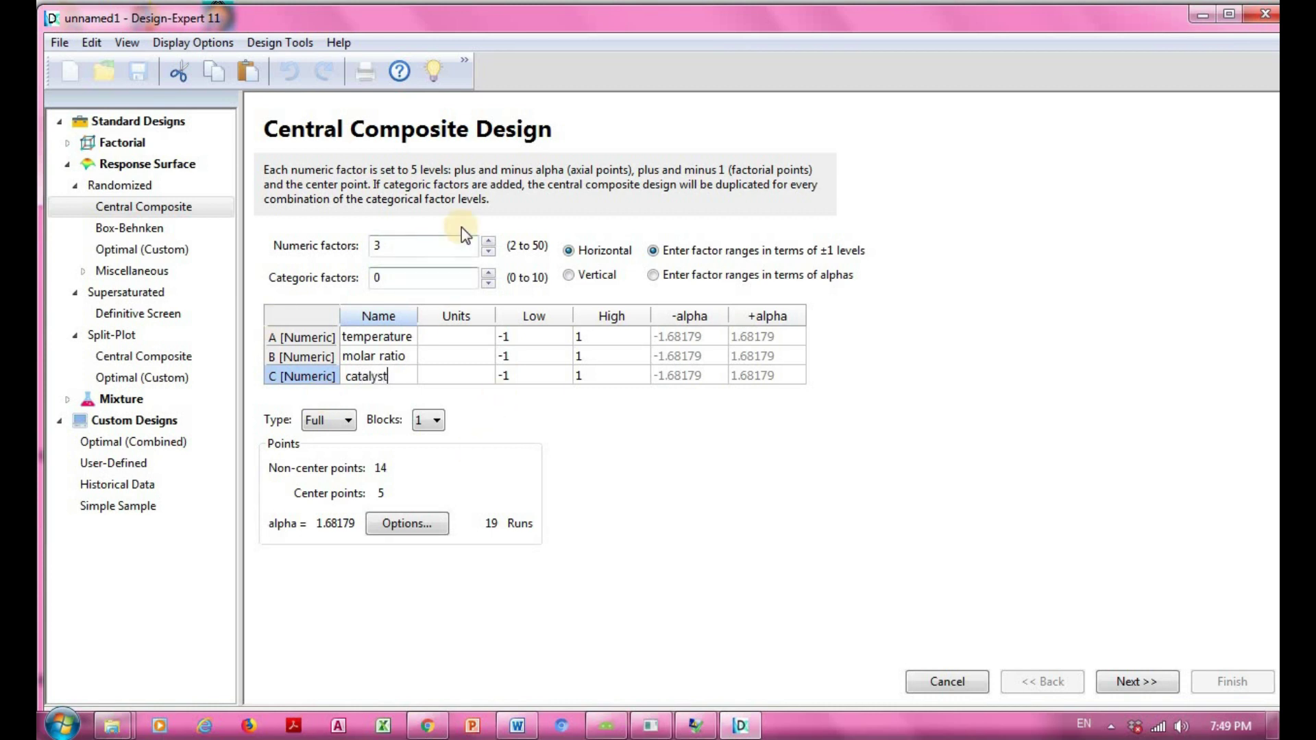
click(447, 340)
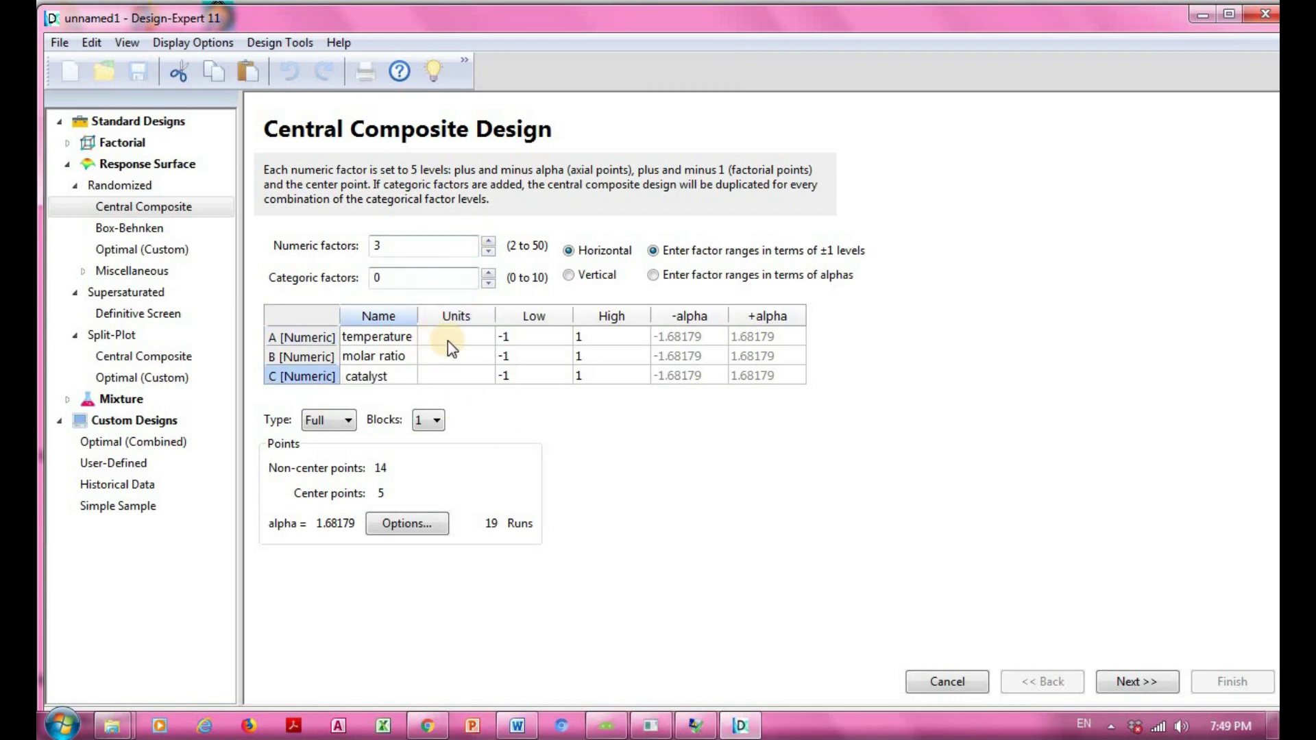
- Enter unit celcius for temperature and % for molar ratio and catalyst
click(447, 340)
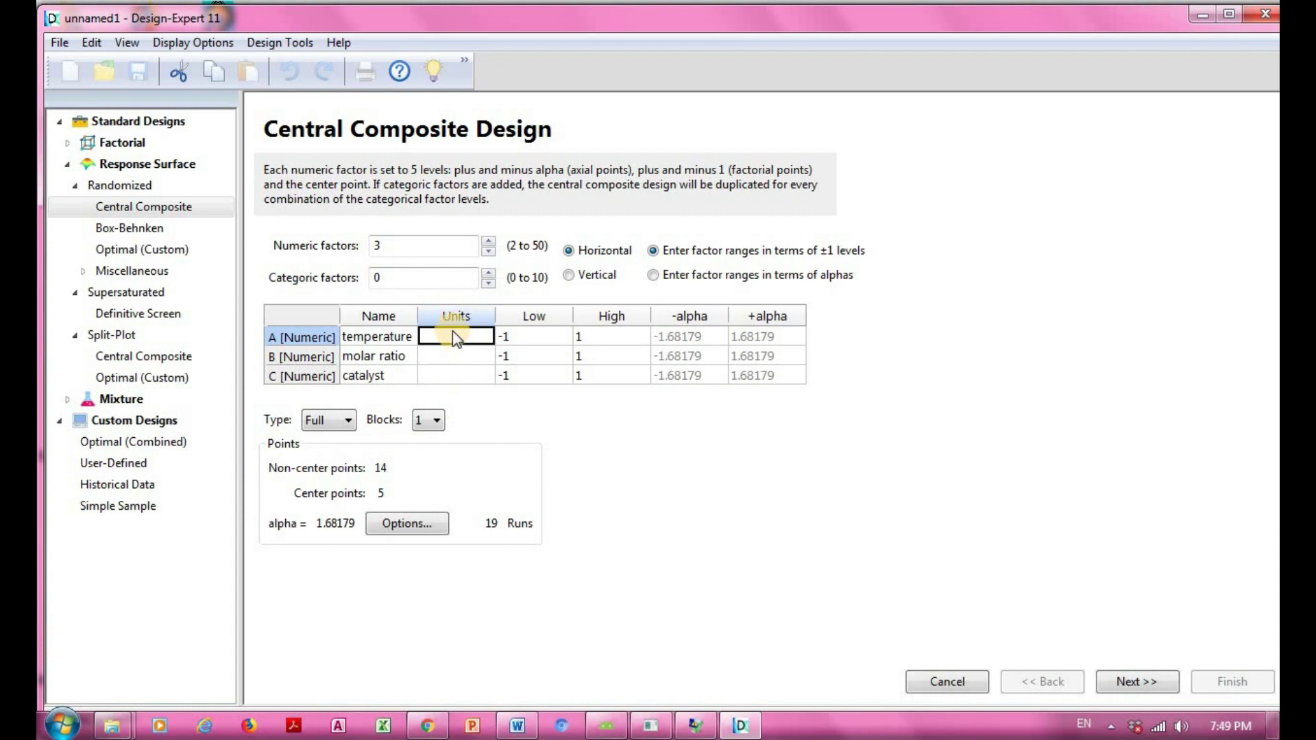
text(celcius)
click(459, 357)
text(%)
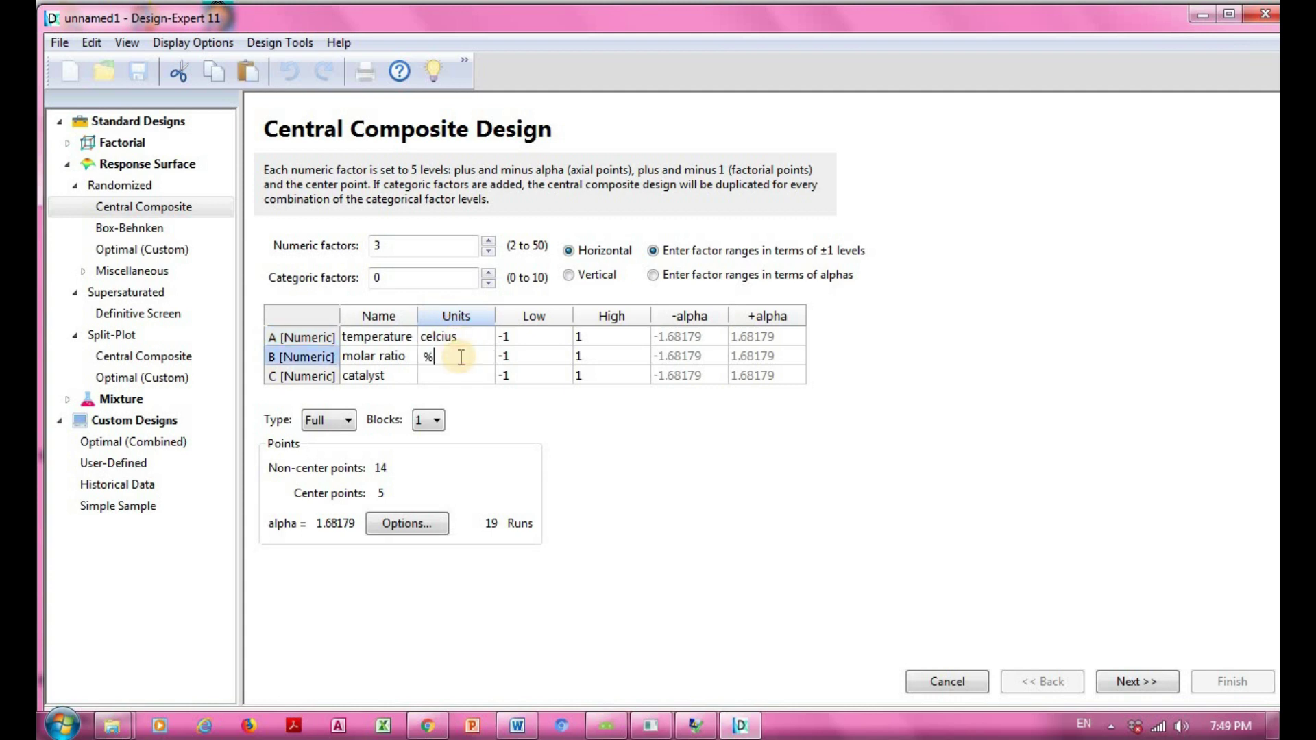
key(Return)
key(Return)
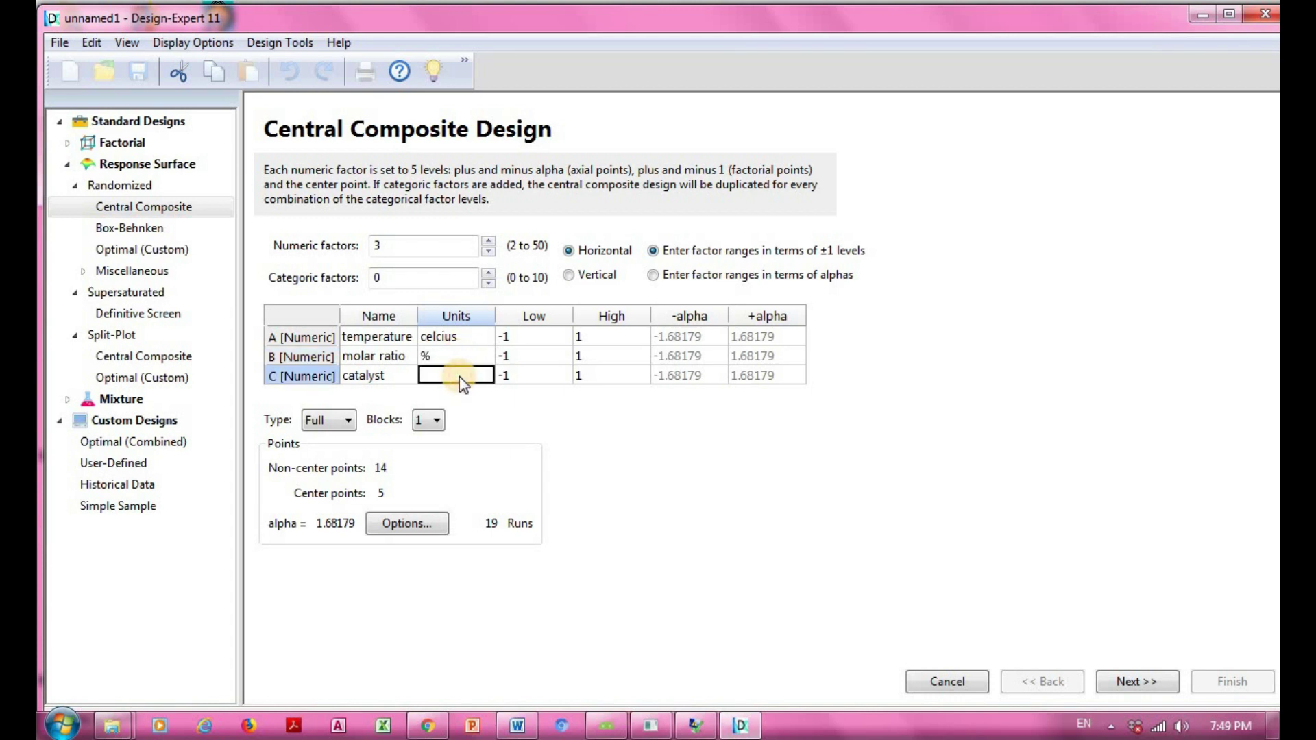
text(%)
key(BackSpace)
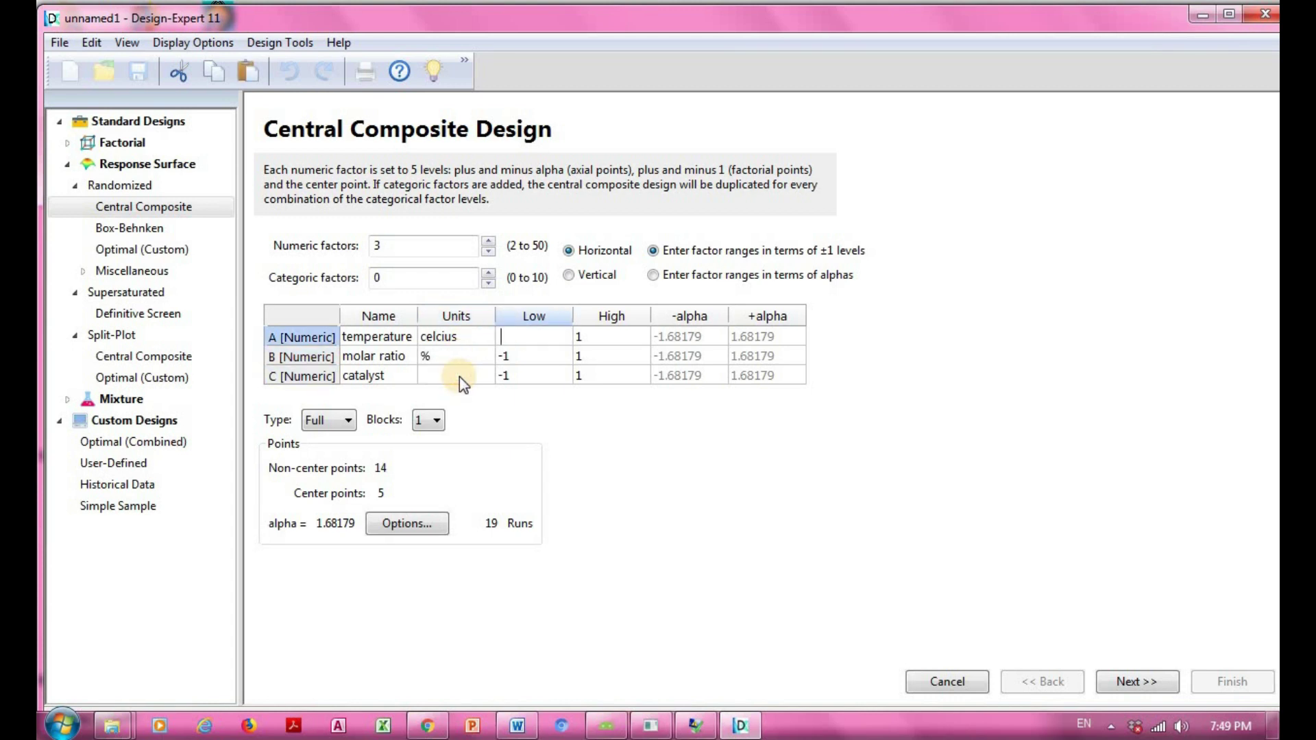
click(459, 376)
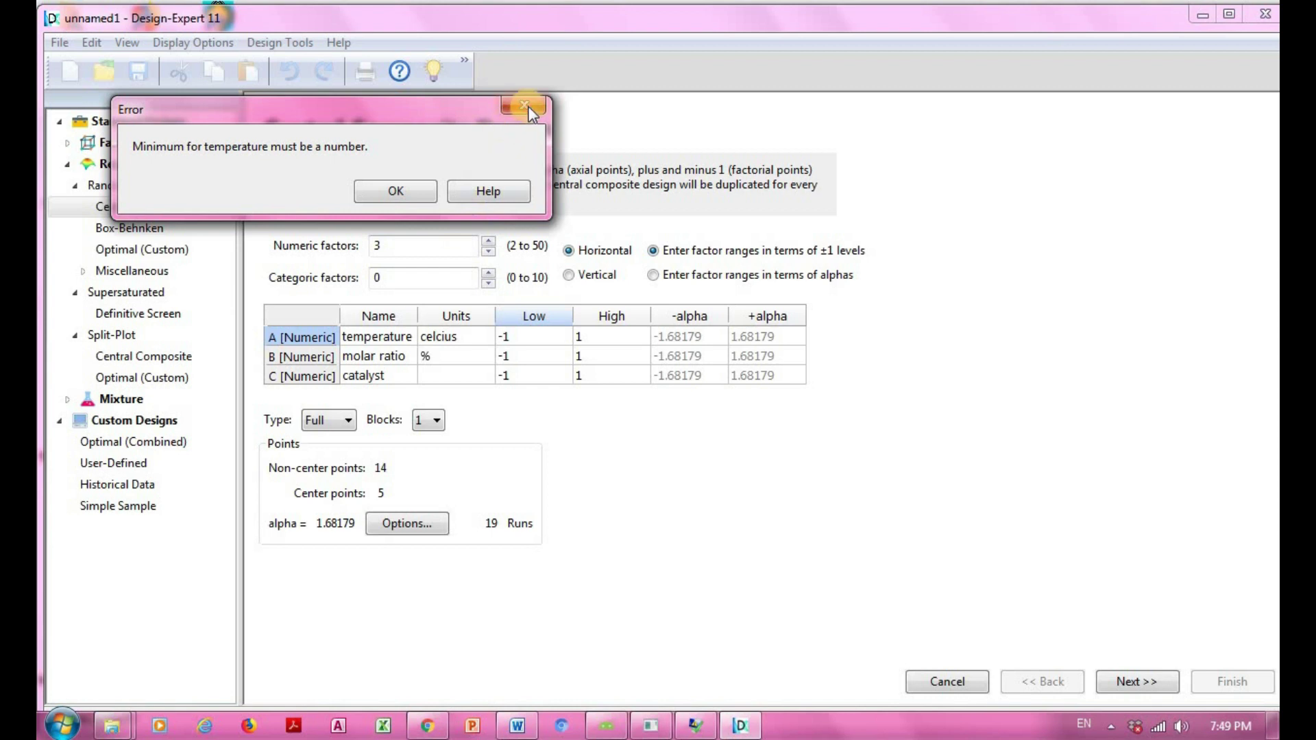
click(545, 113)
text(%)
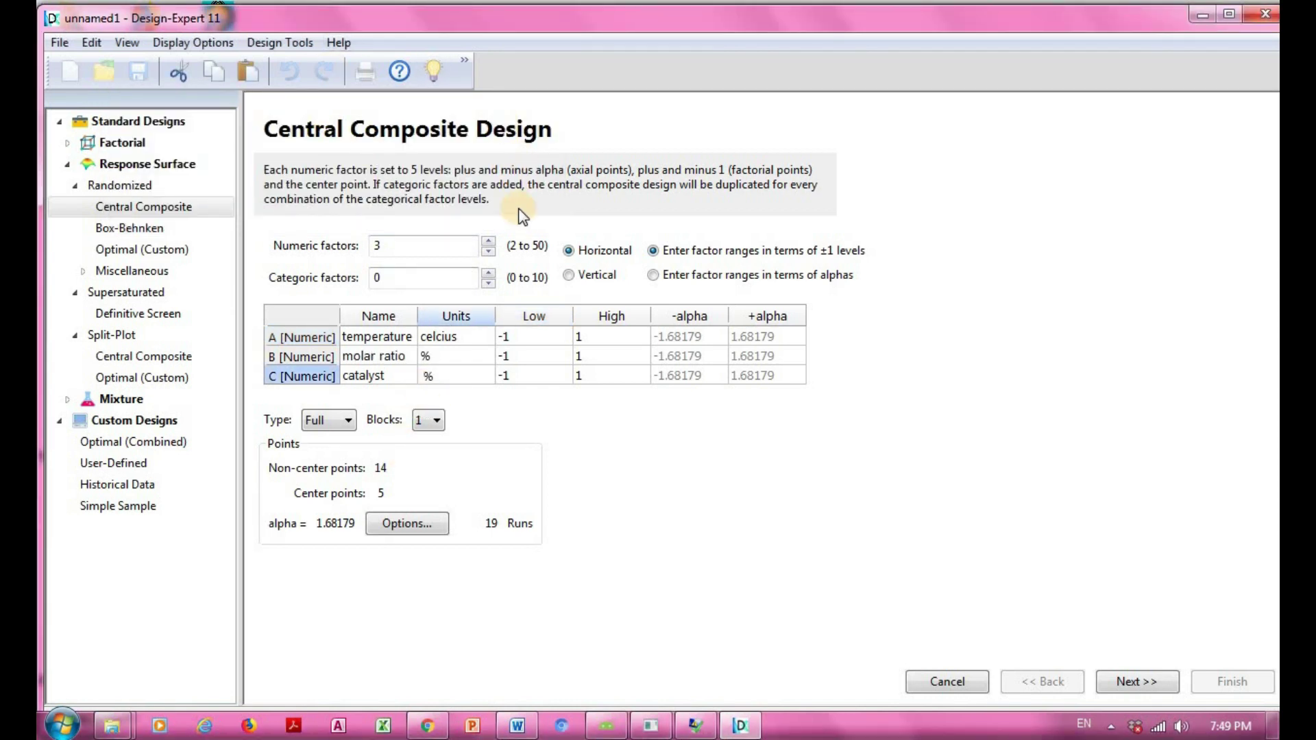
click(534, 316)
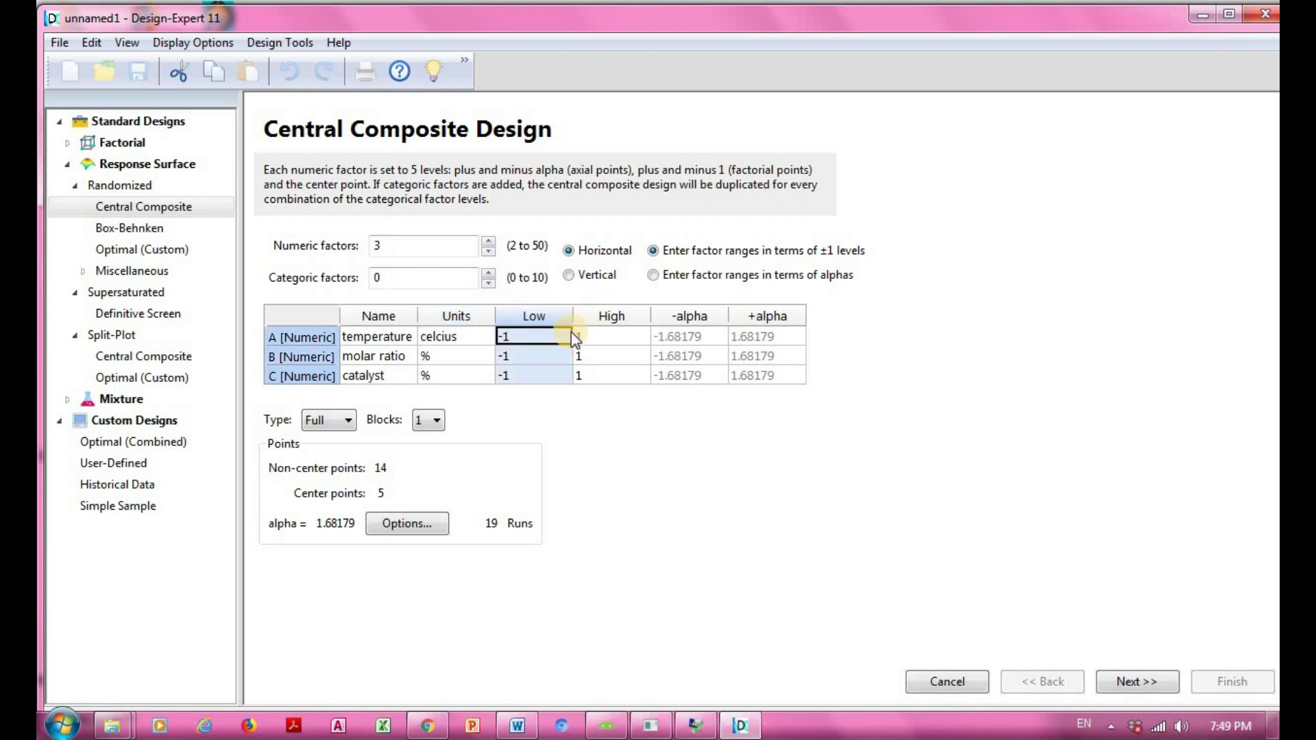
- Set the temperature range to Low 100 and High 140
click(584, 316)
click(547, 318)
click(606, 317)
click(544, 315)
click(545, 337)
text(100)
click(589, 337)
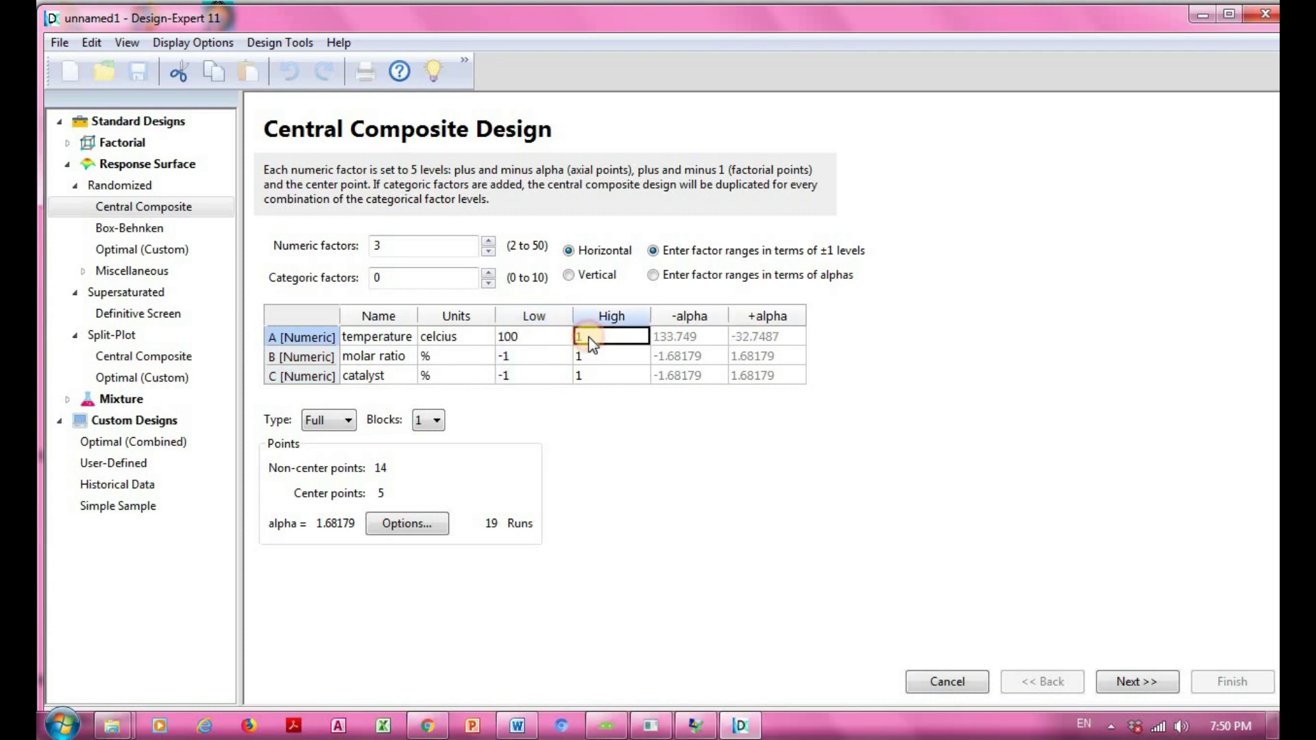
text(140)
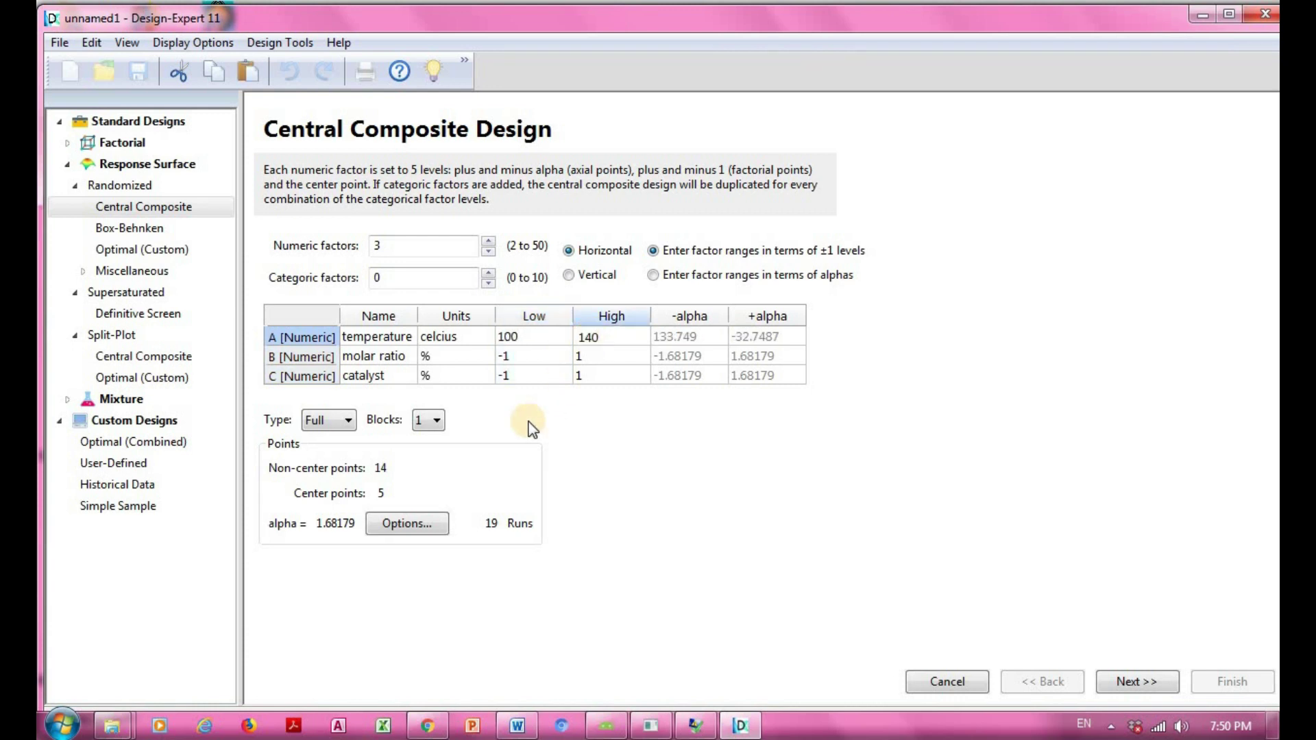
- Set molar ratio to 0.5–2 and catalyst to 3–5
click(540, 357)
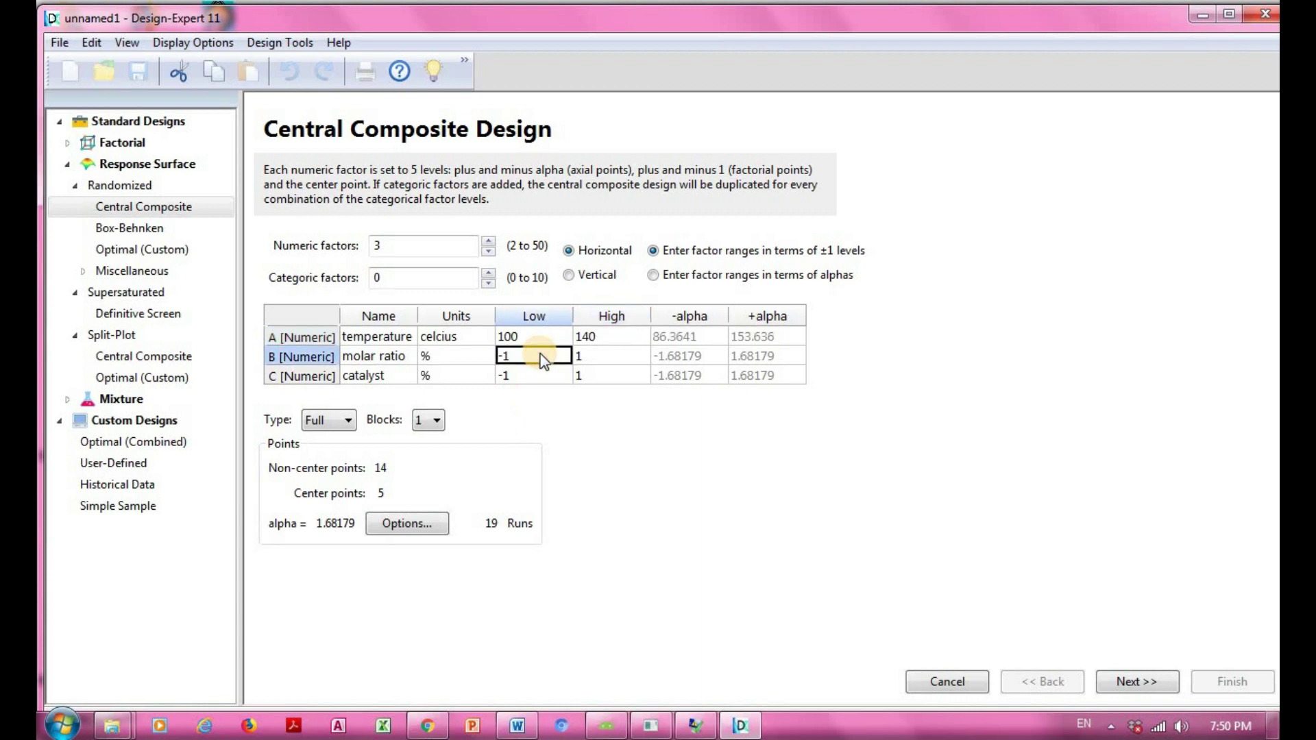
text(0.5)
click(634, 350)
text(2)
click(533, 376)
text(3)
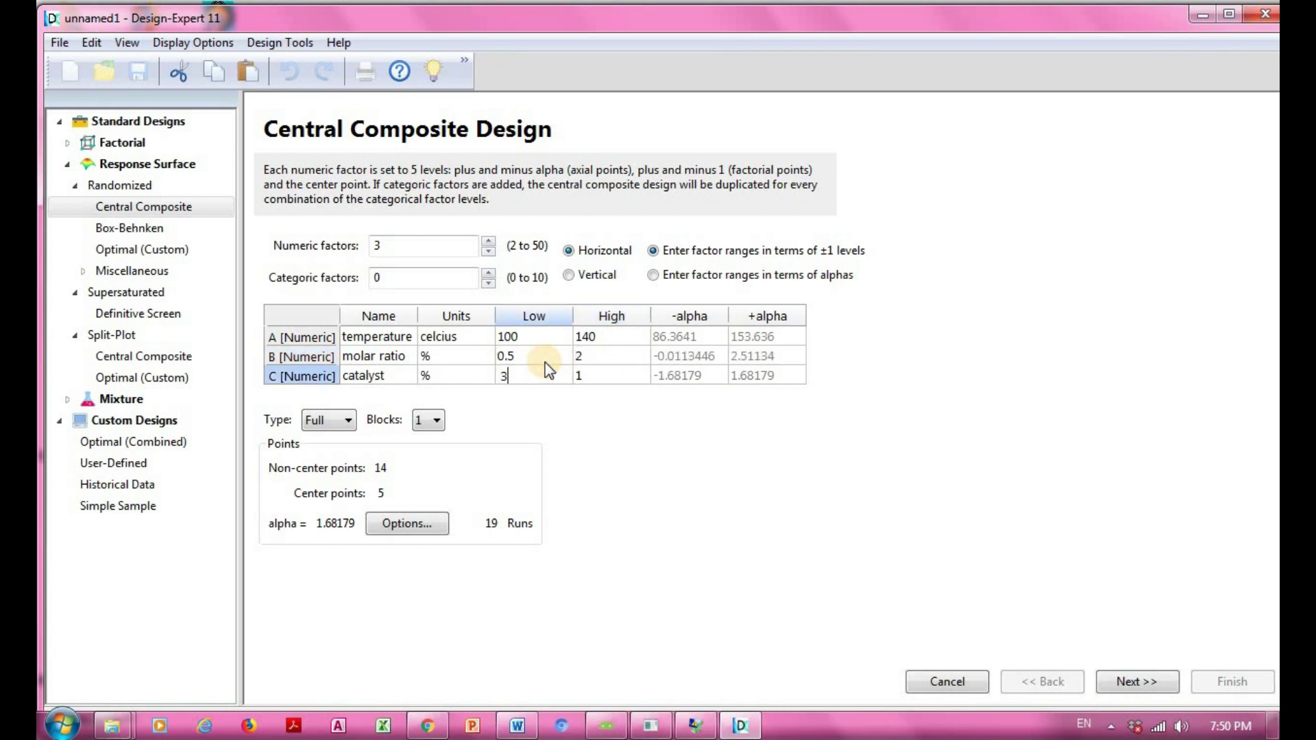
click(630, 375)
text(5)
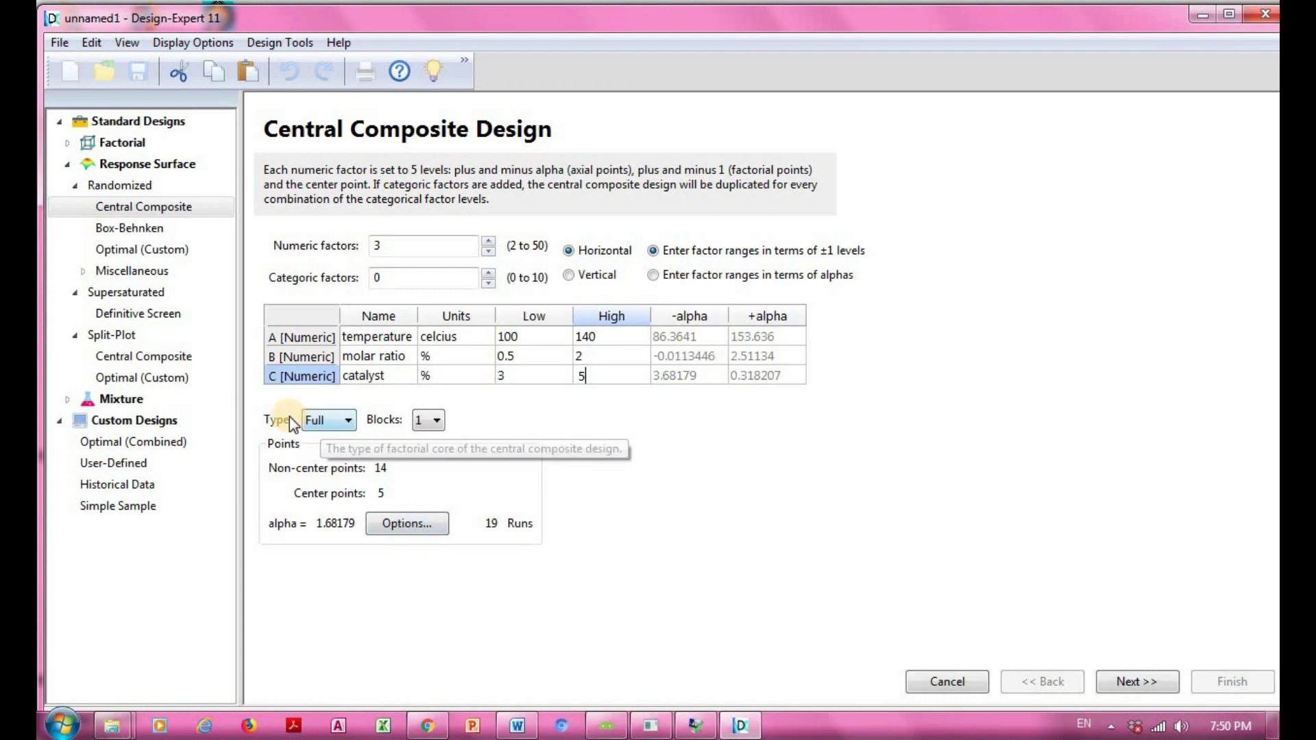
- Choose 1 in the Blocks dropdown, keeping a single-block 20-run design
click(431, 421)
click(430, 440)
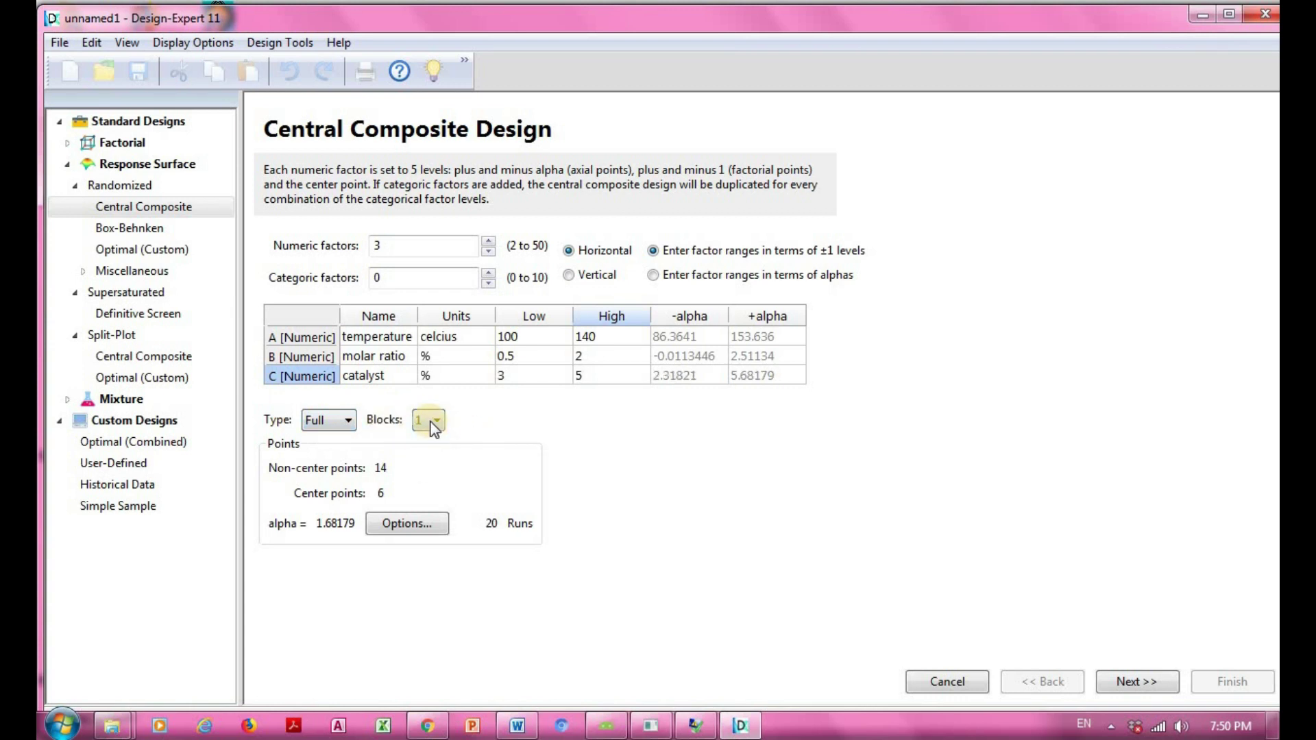
click(431, 428)
click(433, 435)
click(418, 528)
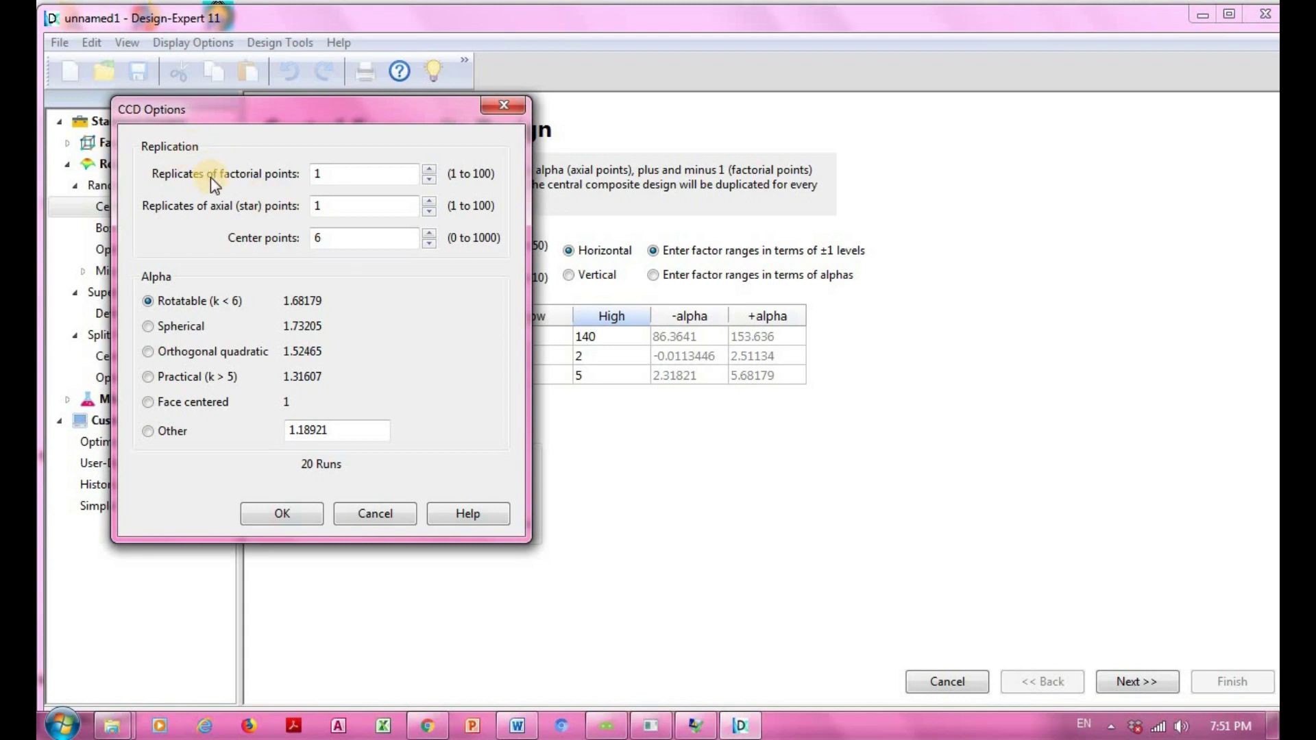
- Change the center points to 4, giving 18 runs
click(343, 175)
click(319, 206)
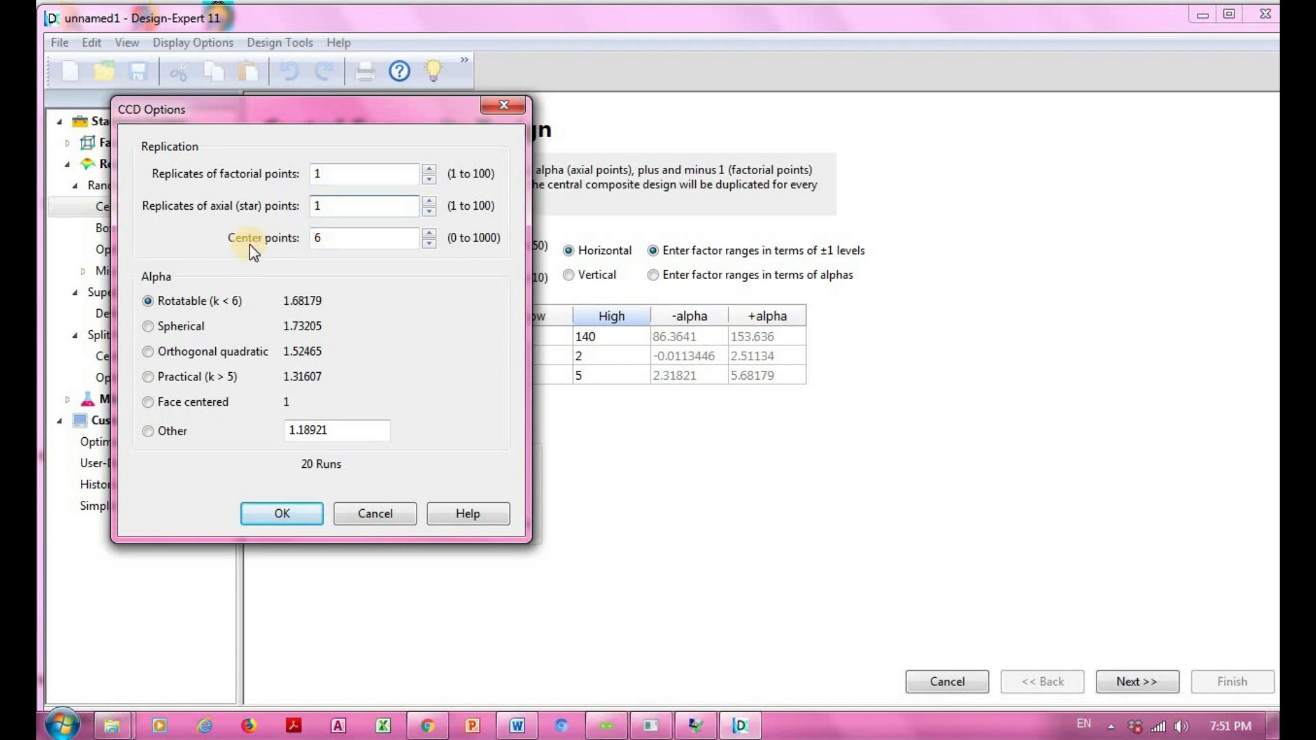
click(345, 238)
key(BackSpace)
text(4)
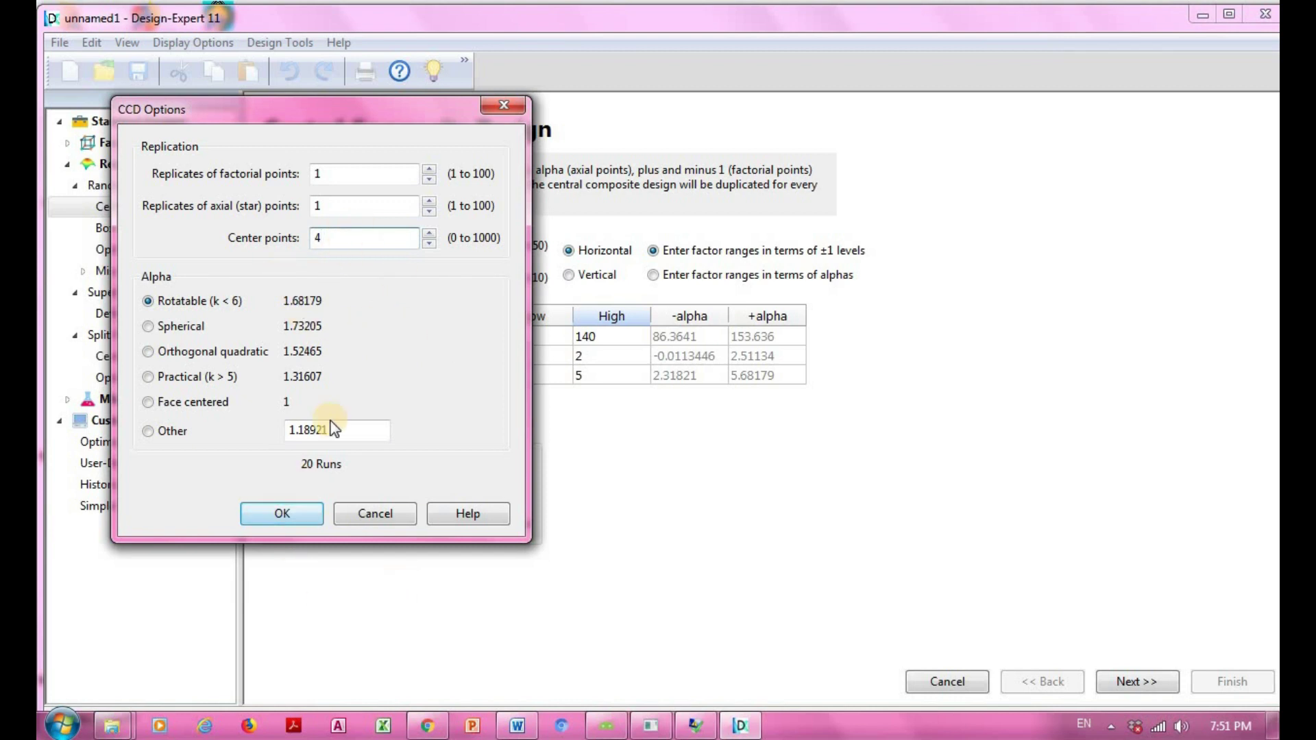
key(Tab)
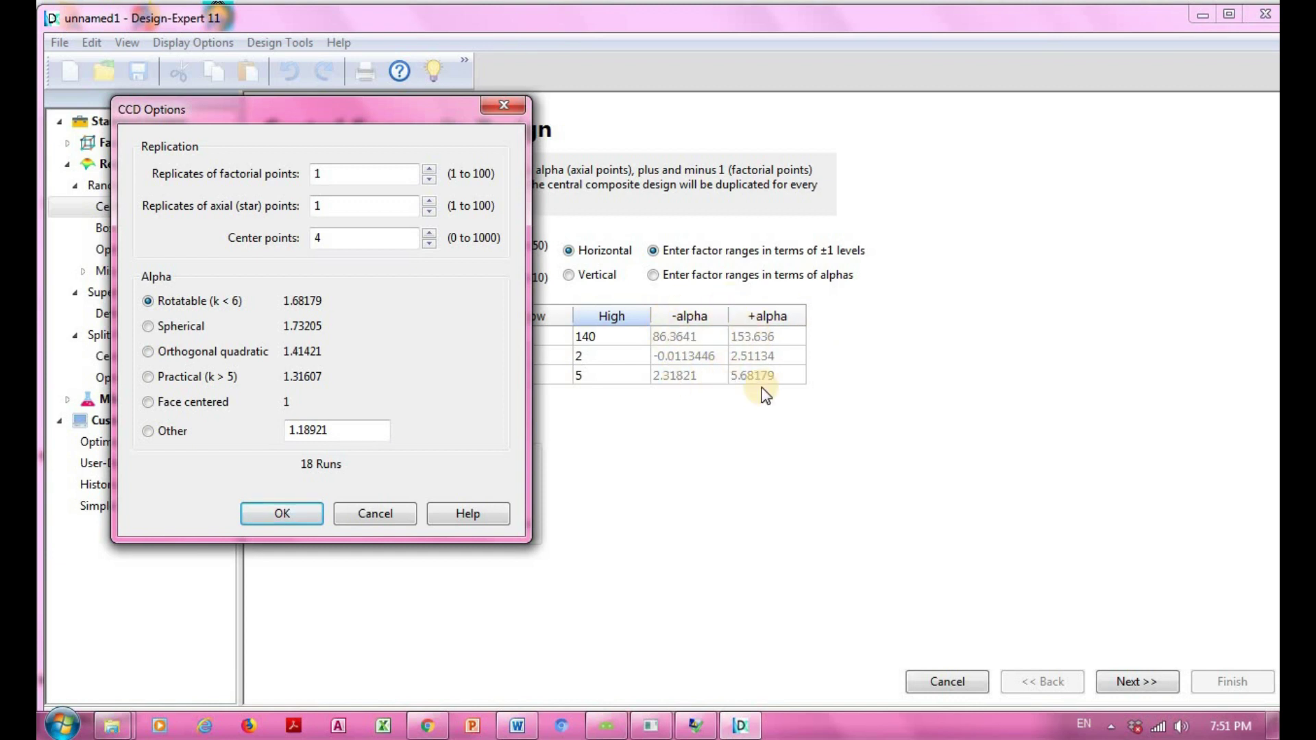
- Make the design face-centred with alpha 1 and continue to the responses page
click(148, 403)
click(282, 514)
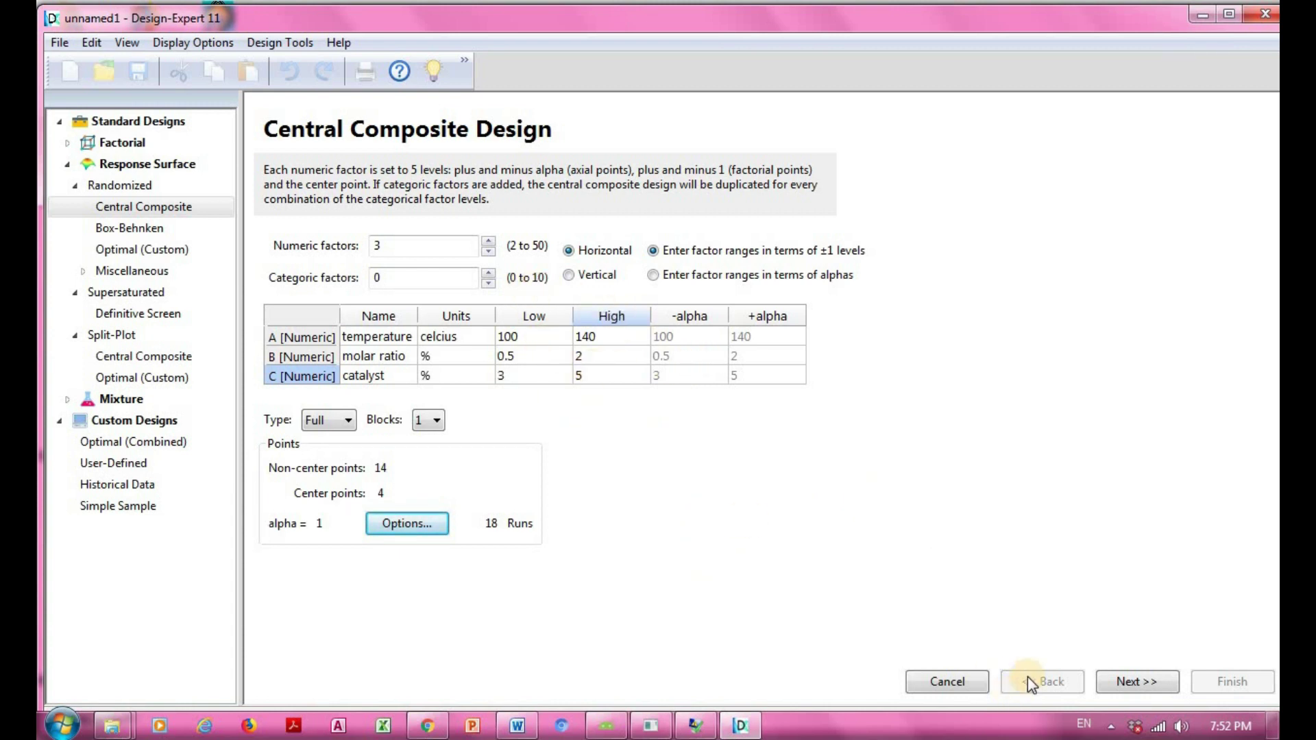
click(1135, 680)
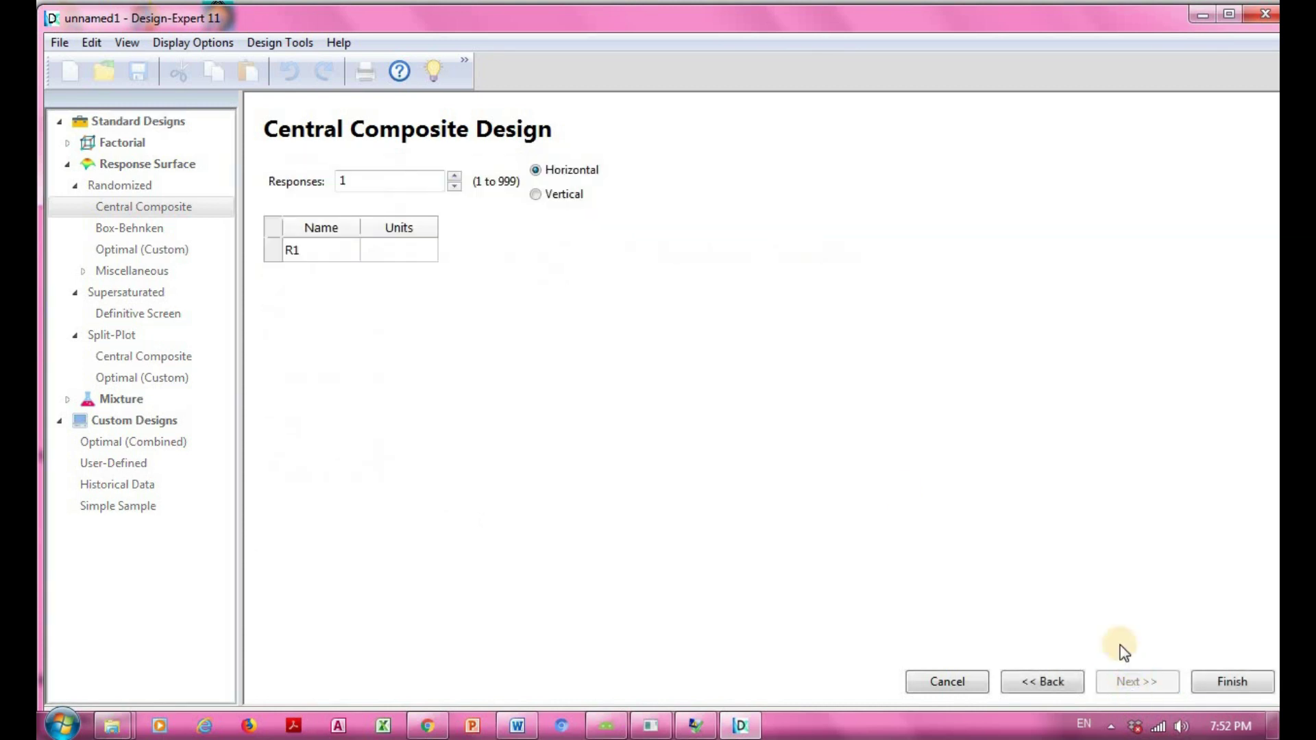
- Keep one response, name it yield with unit %, and build the 18-run layout
click(455, 186)
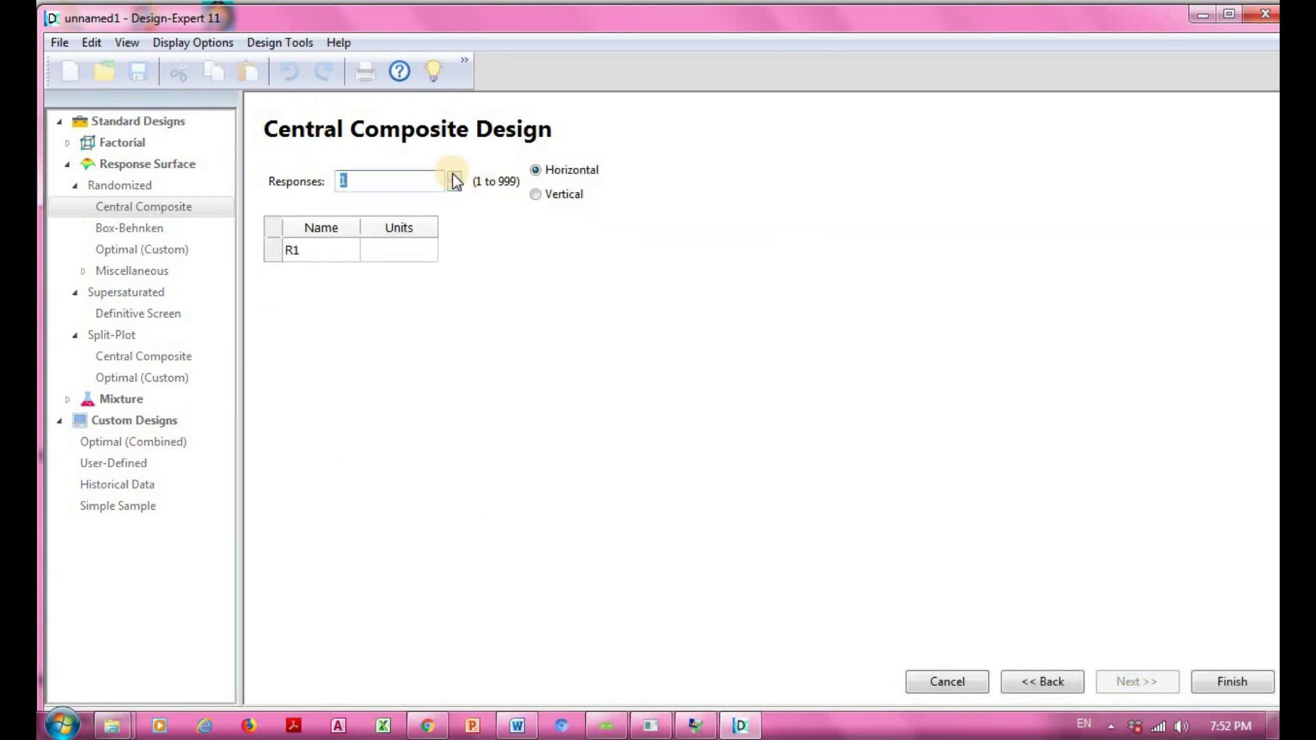
click(453, 176)
click(453, 176)
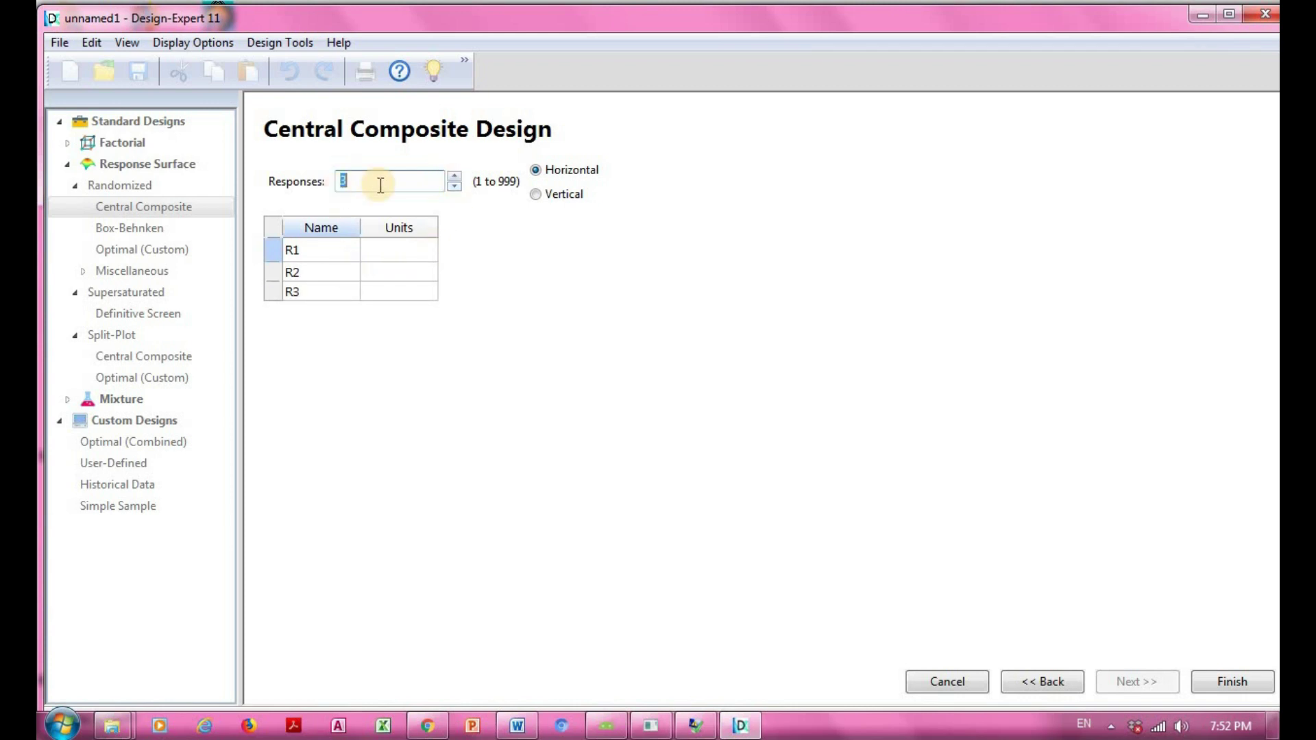
click(454, 186)
click(454, 186)
click(304, 251)
text(yield)
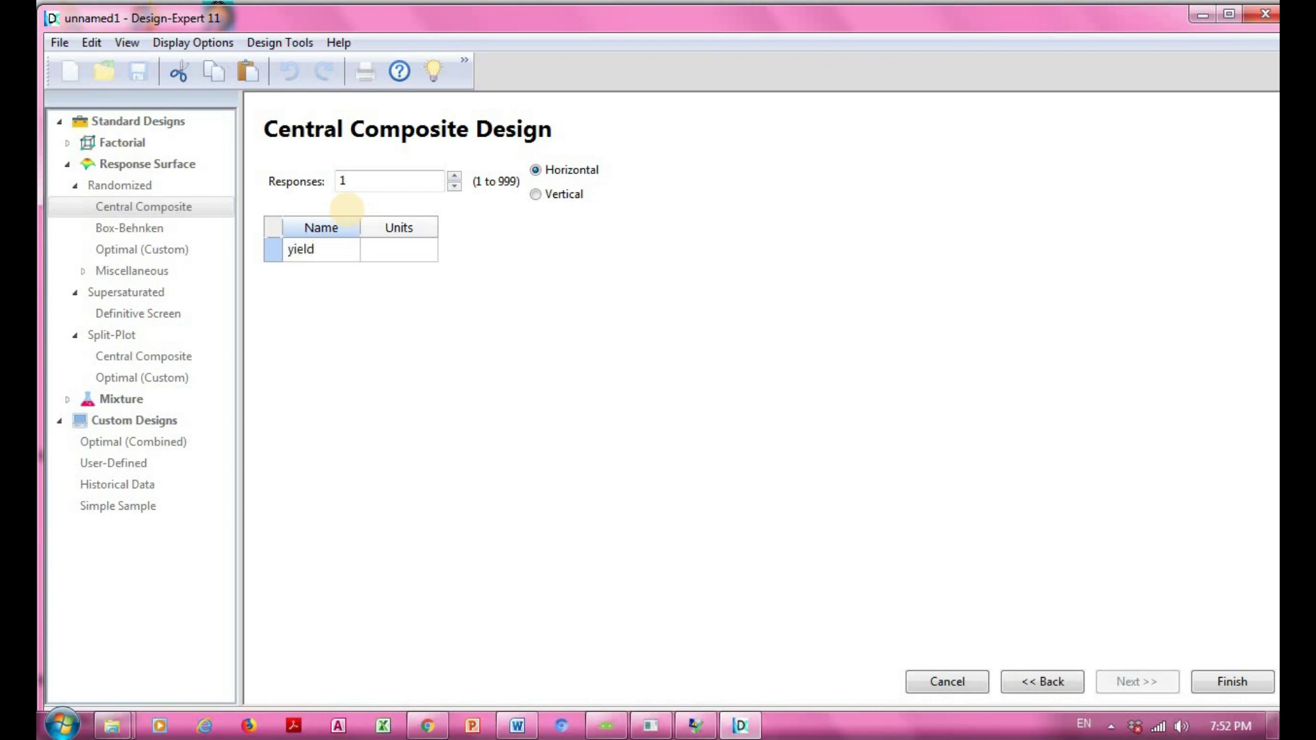
click(399, 251)
text(%)
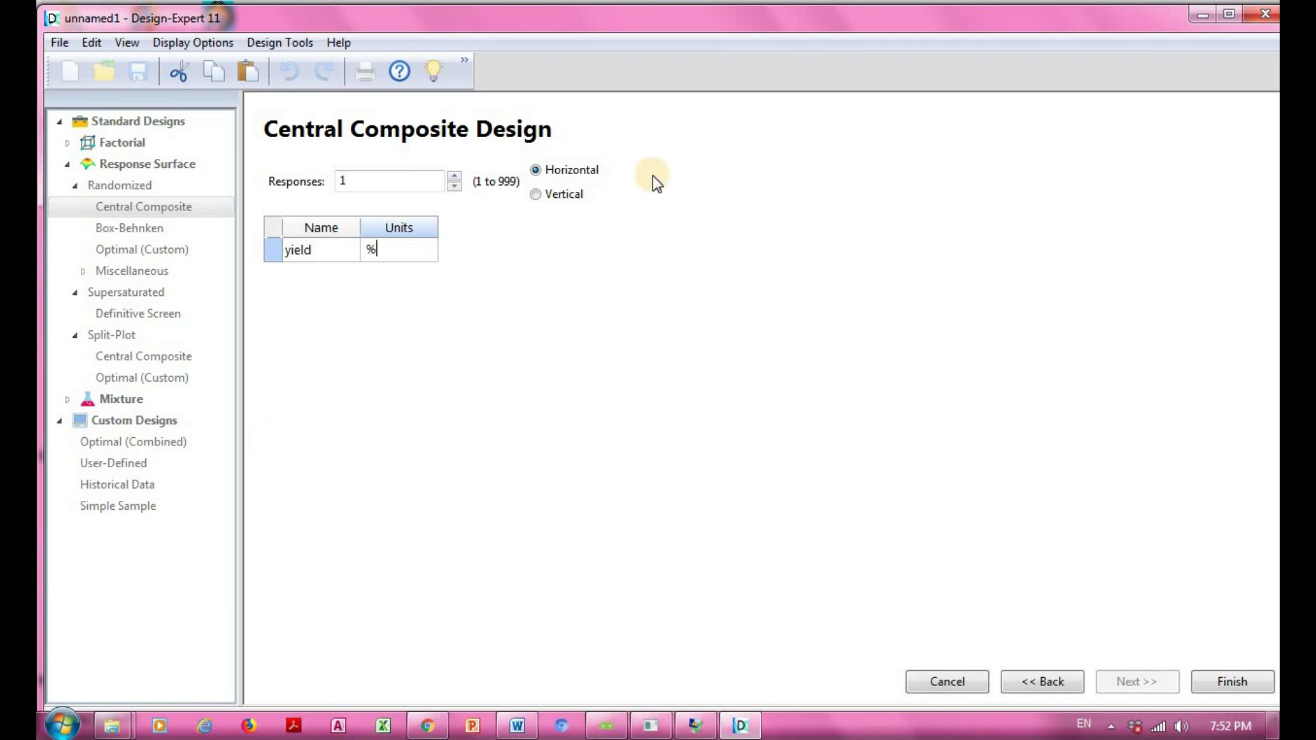
click(1233, 682)
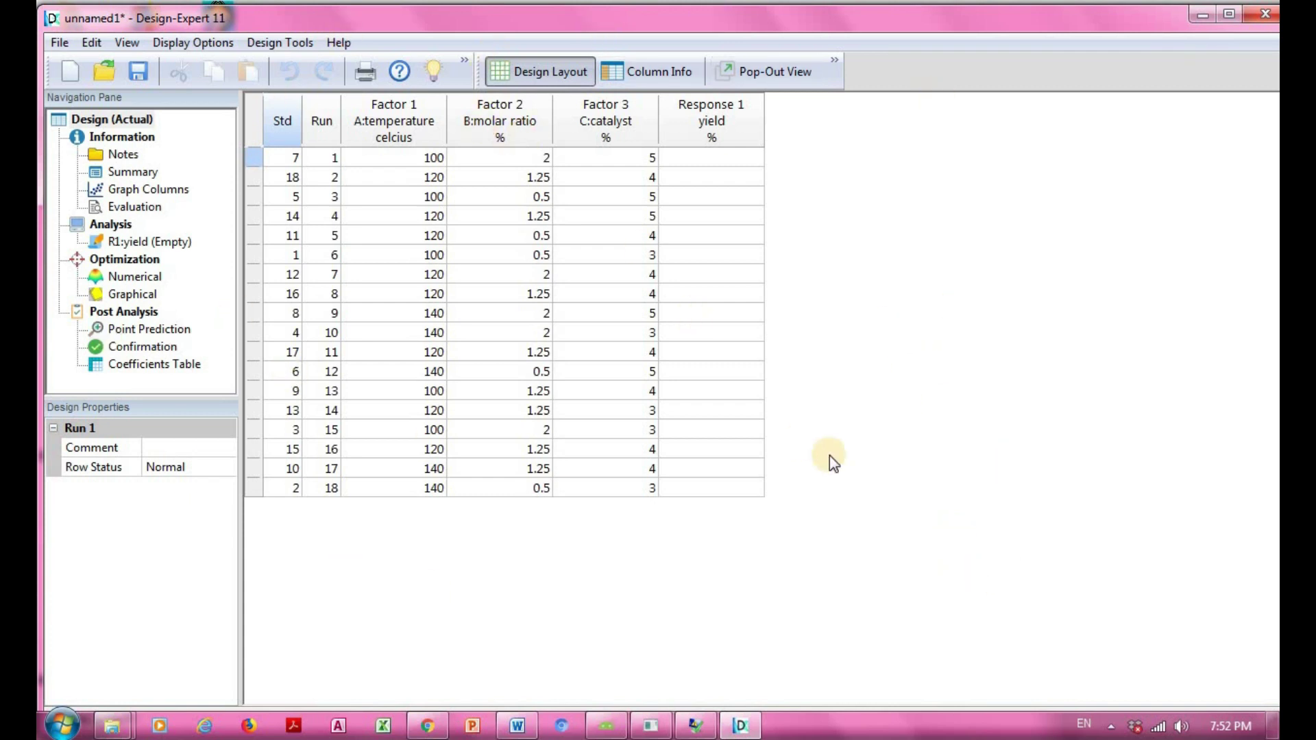
click(701, 159)
click(705, 178)
drag(702, 160, 725, 471)
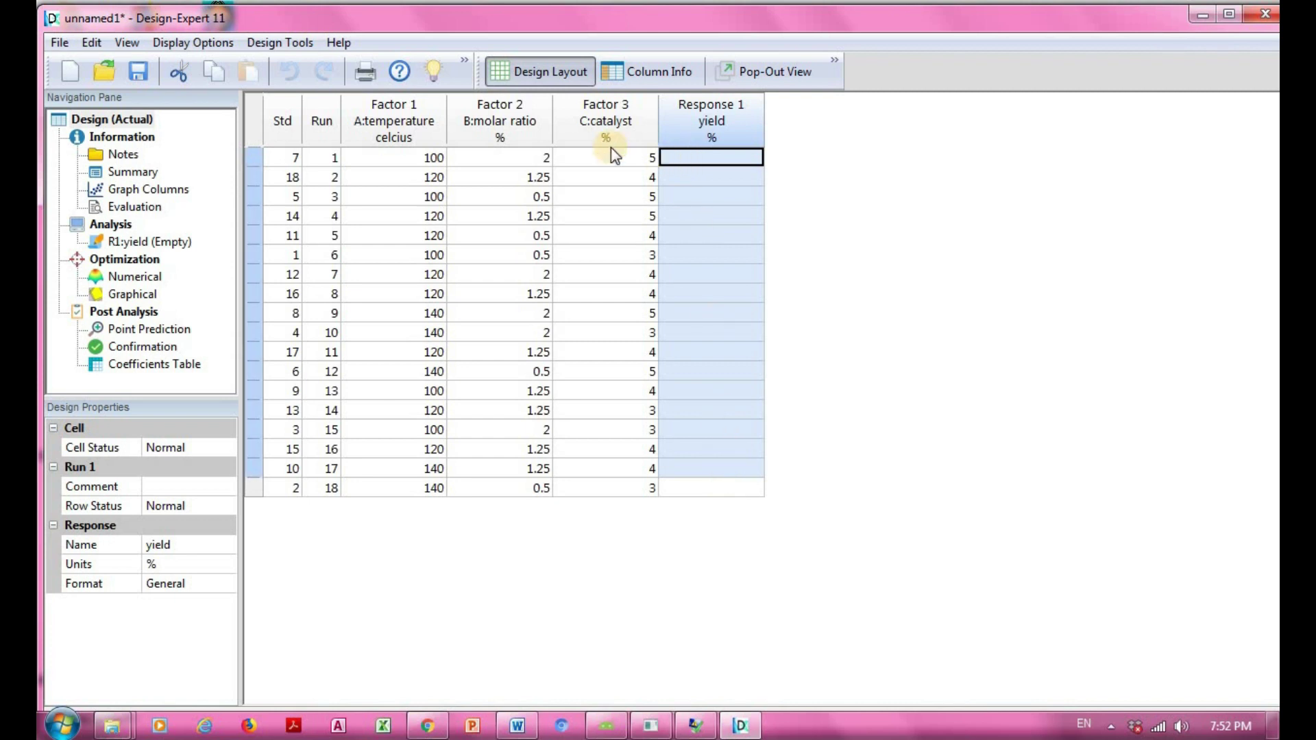
click(368, 154)
click(481, 157)
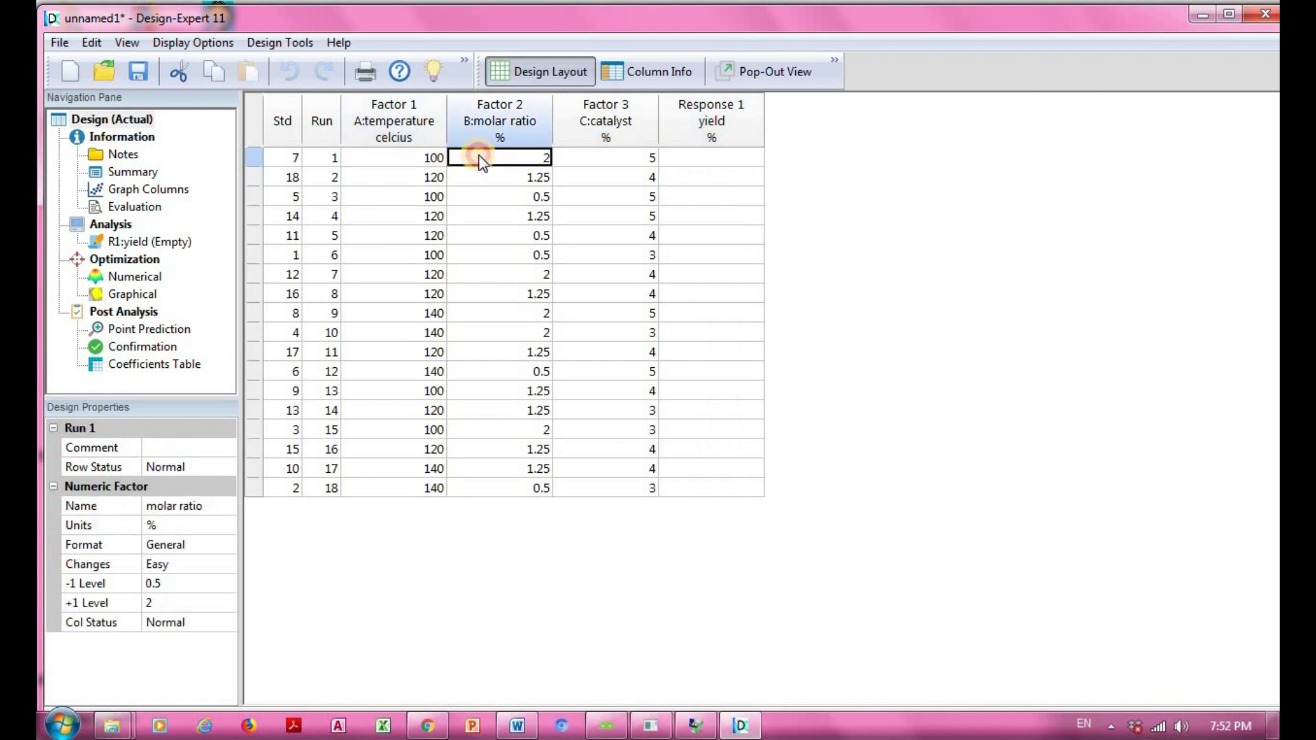
click(579, 159)
click(429, 159)
click(487, 156)
click(588, 160)
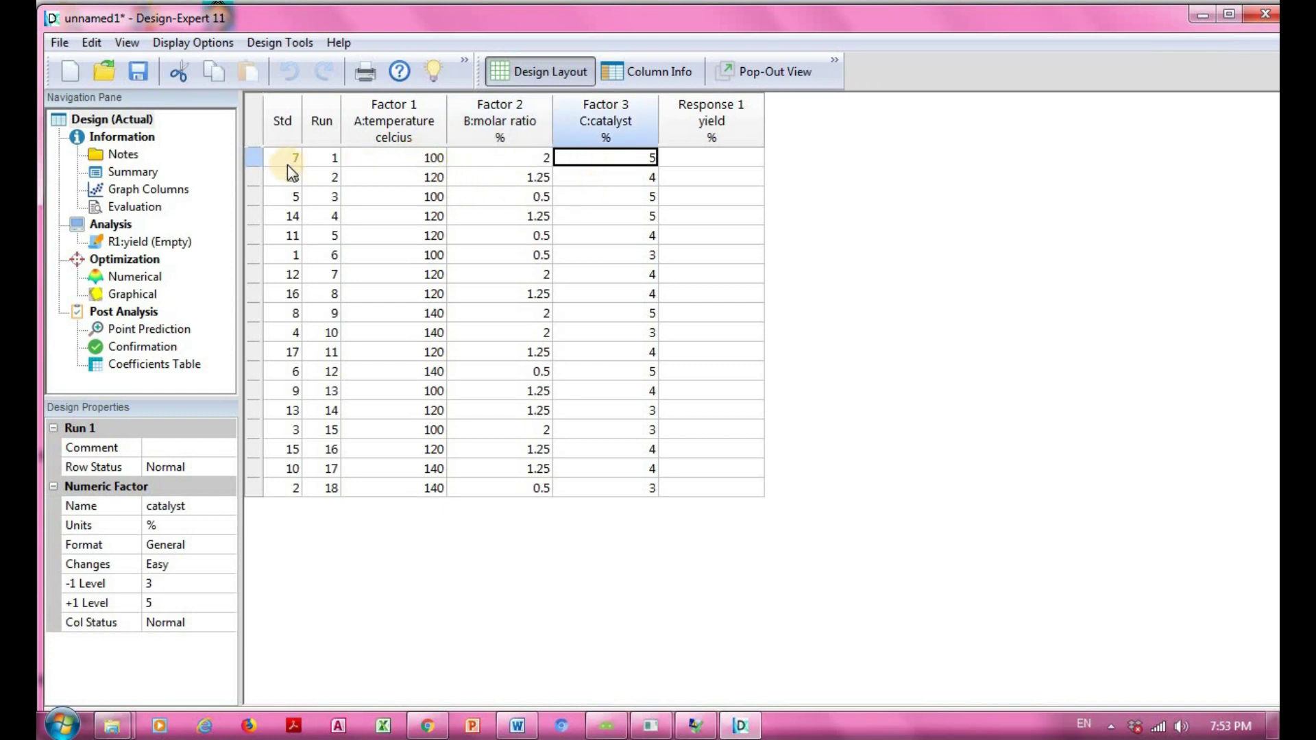
click(329, 158)
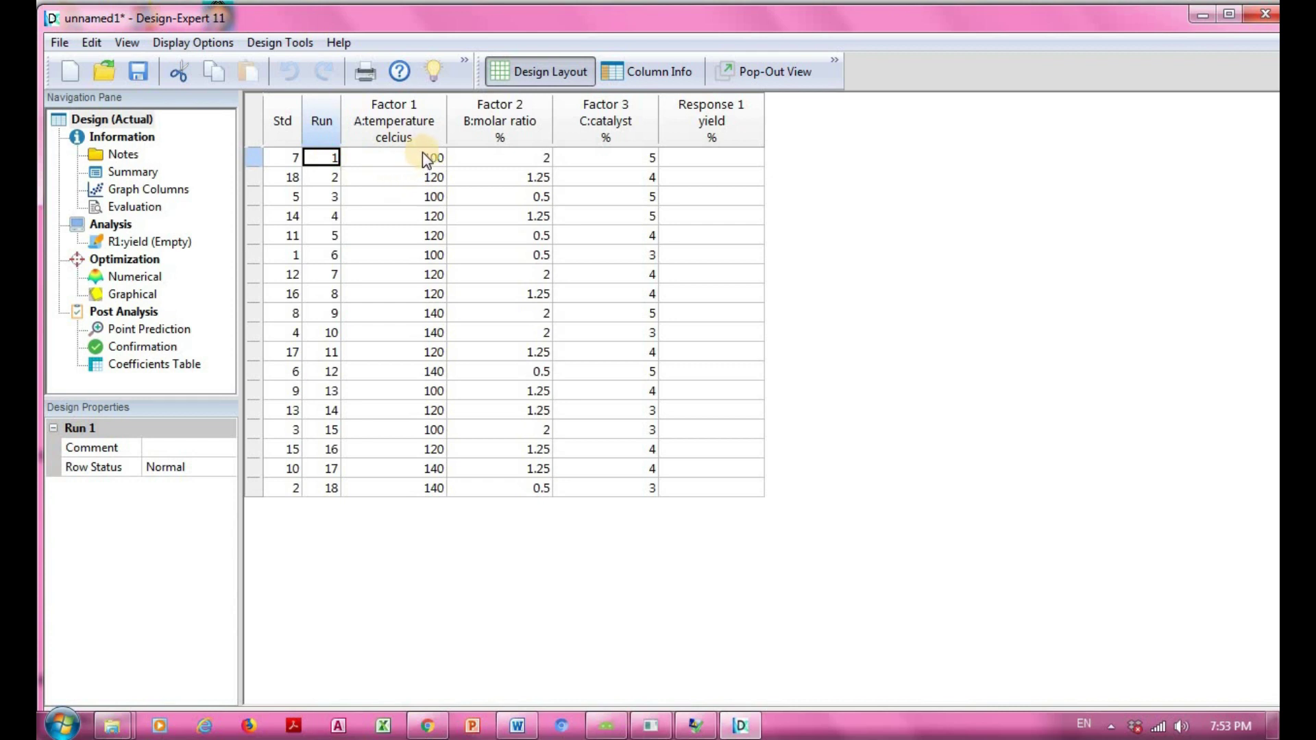
click(363, 162)
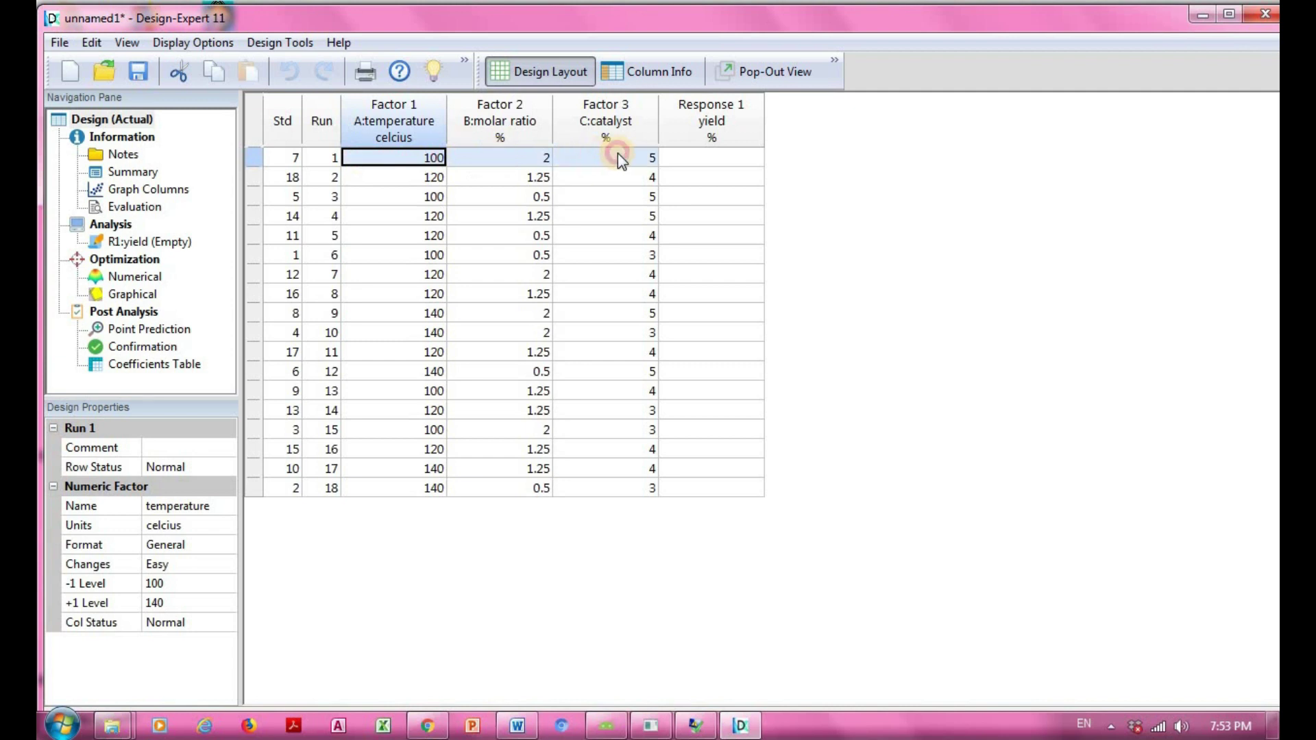
drag(618, 153, 618, 153)
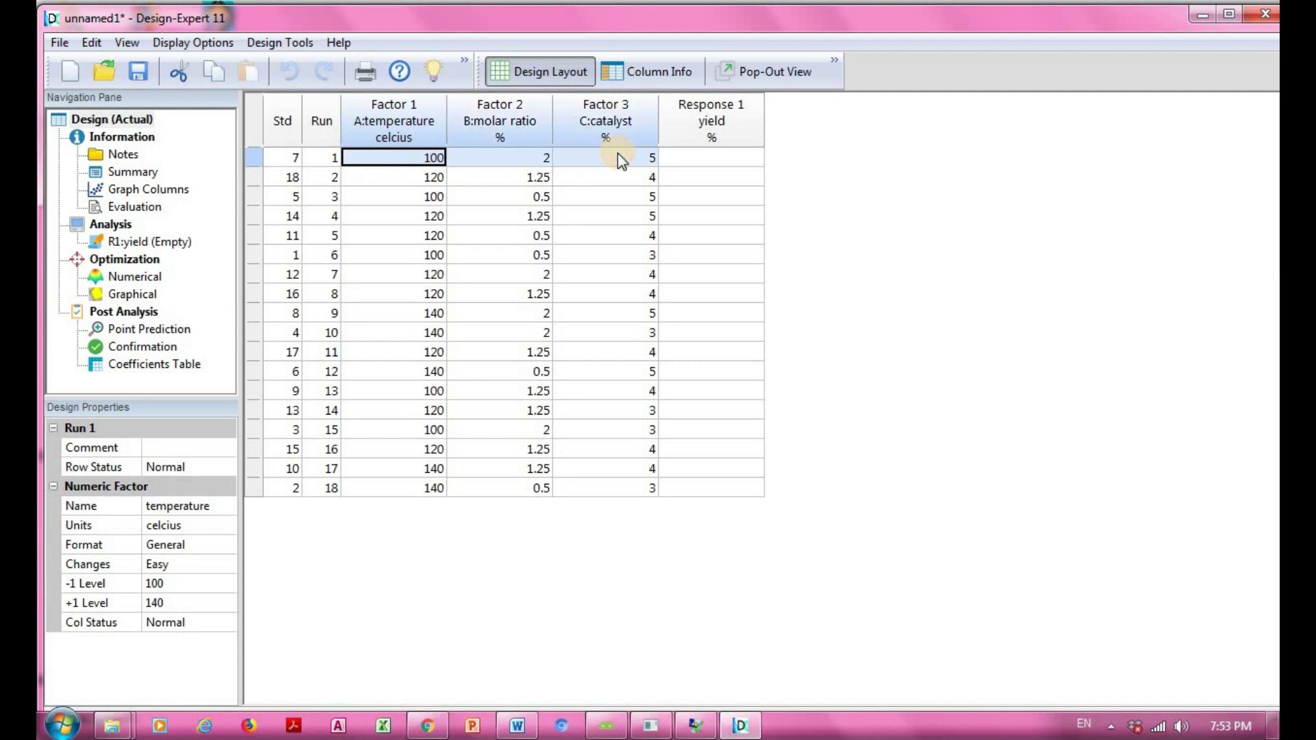
click(671, 163)
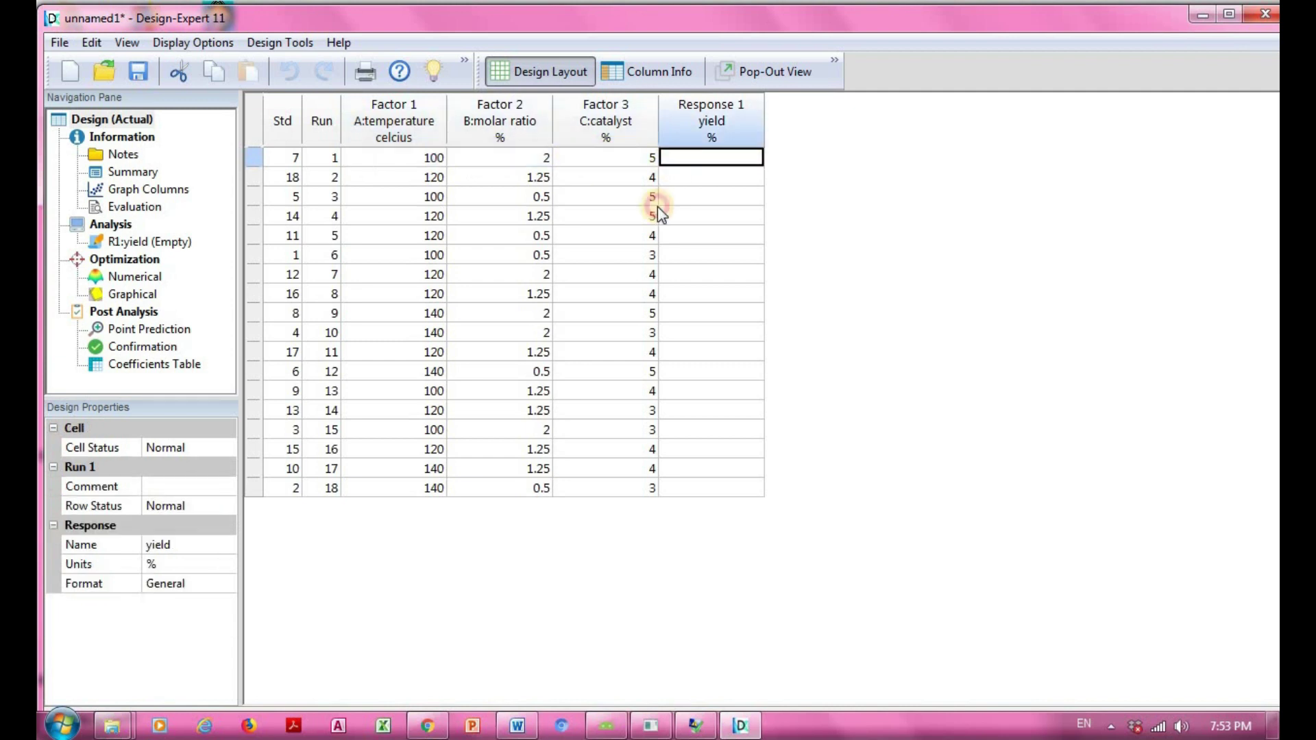